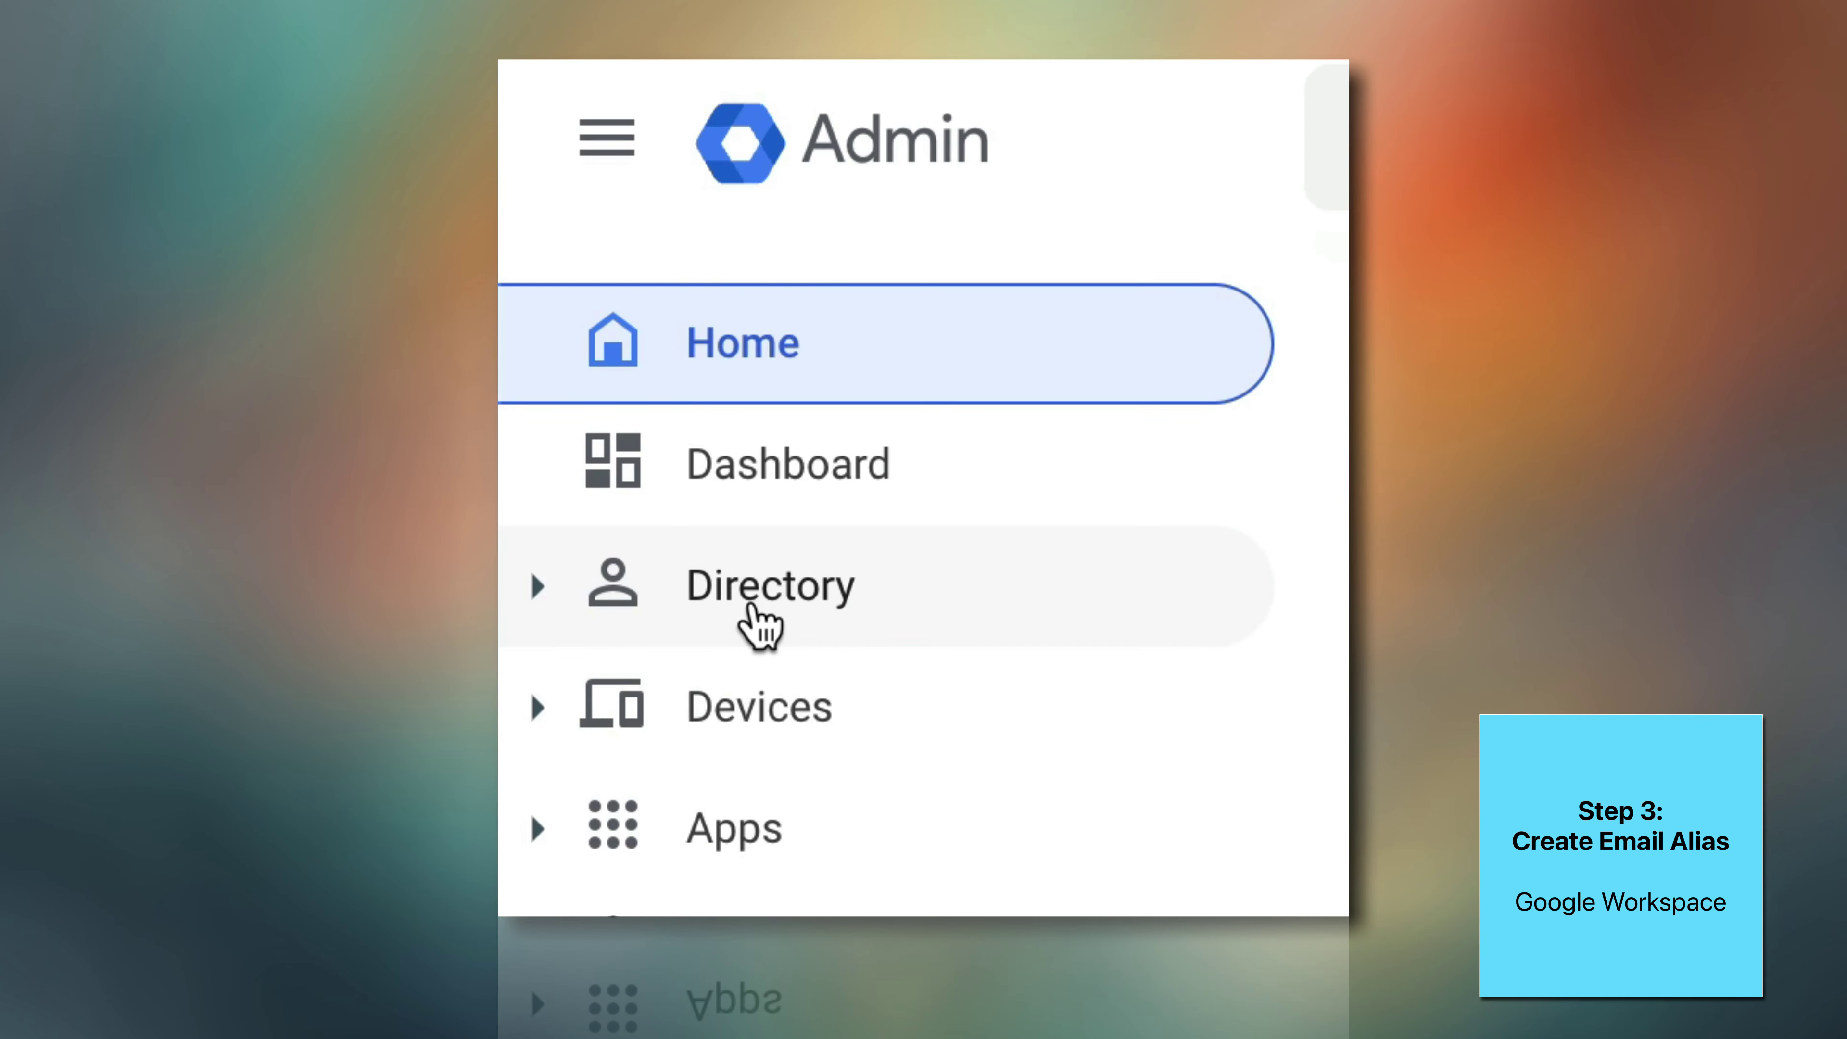
In the Directory, add the alternate email dmarc-reports to the user account.
click(752, 610)
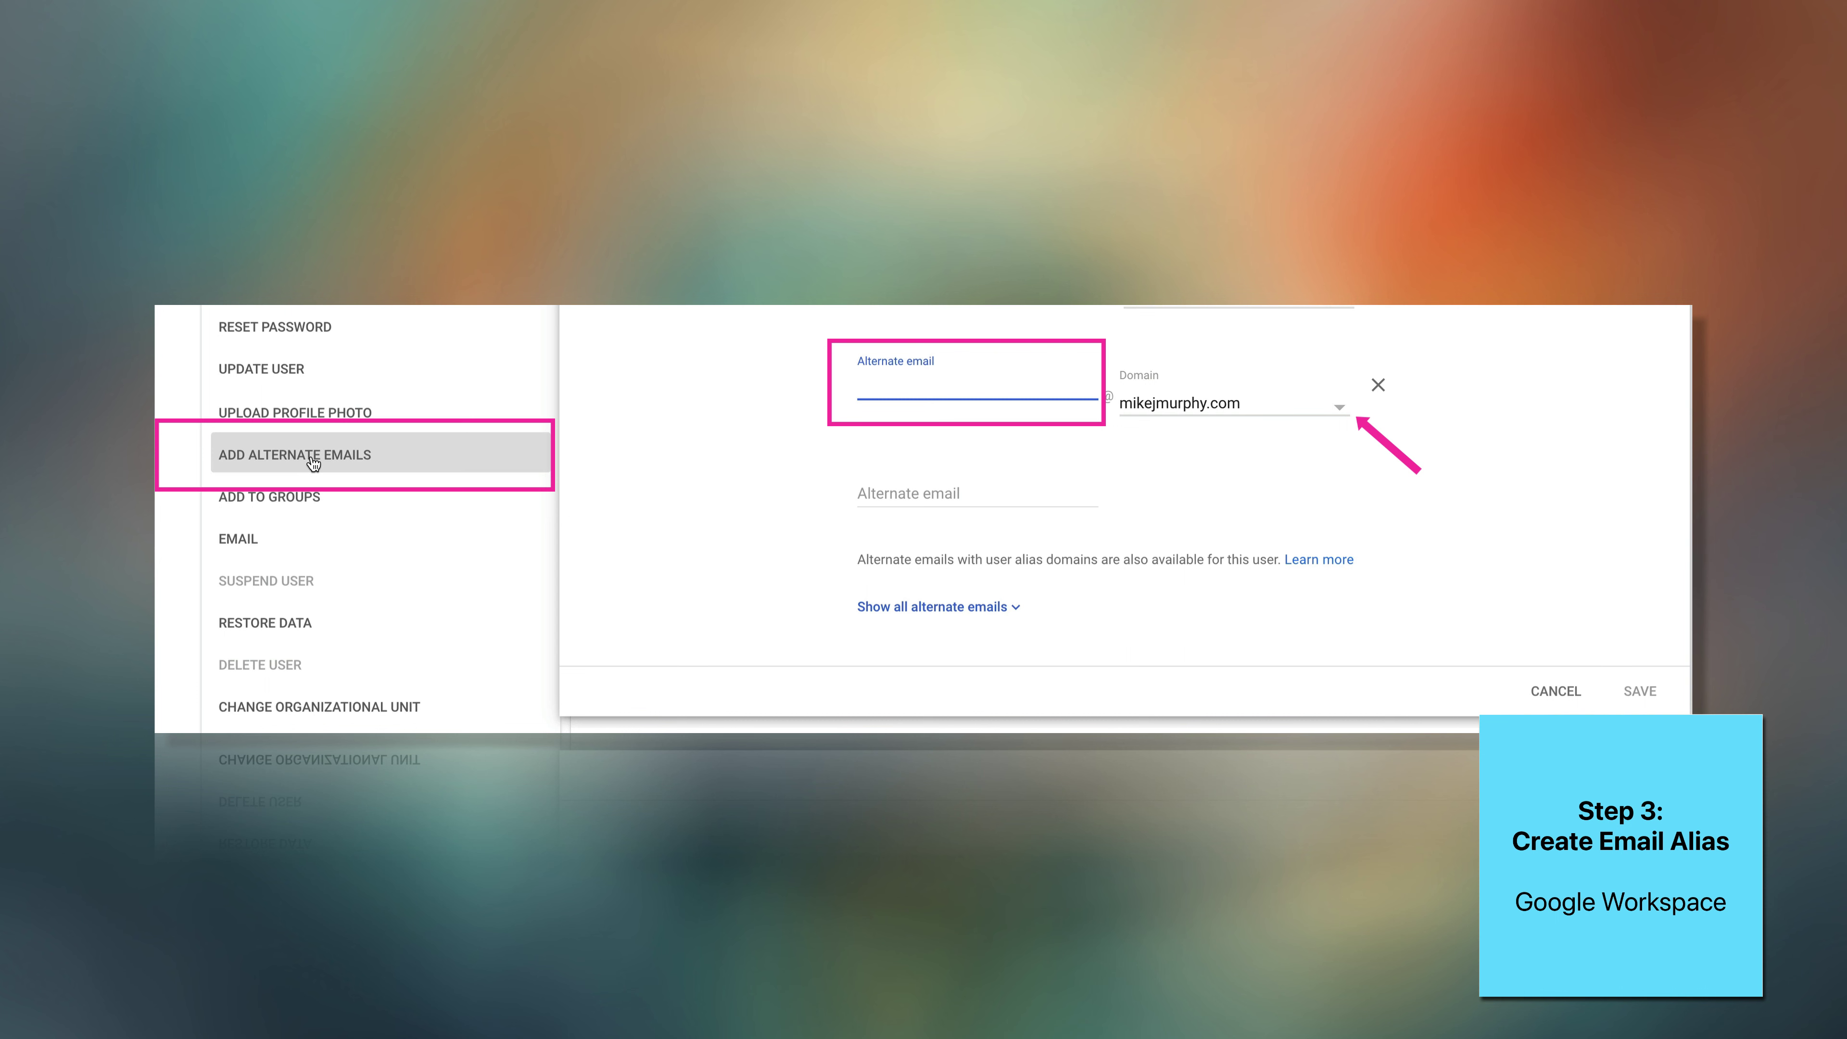
text(dmarc-reports)
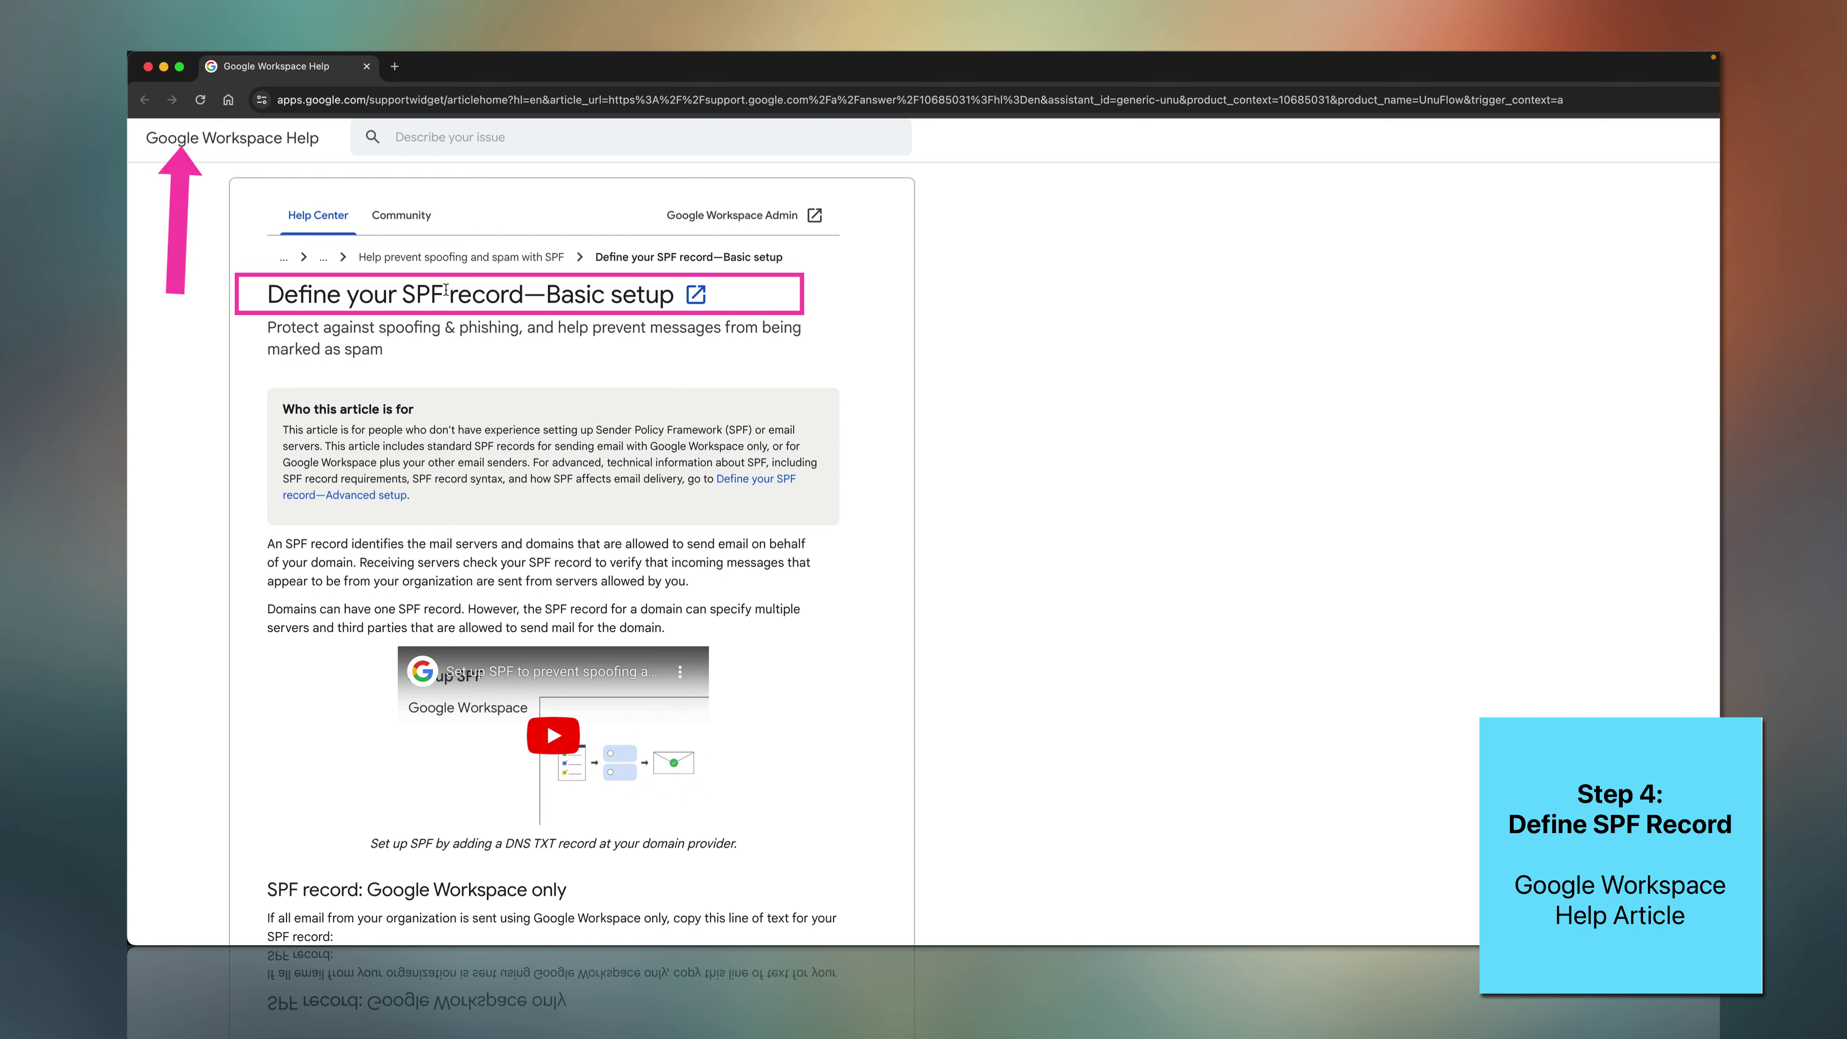
Copy the Google Workspace-only SPF record text, v=spf1 include:_spf.google.com ~all, from the "Define your SPF record" help article.
scroll(458, 307, down, 4)
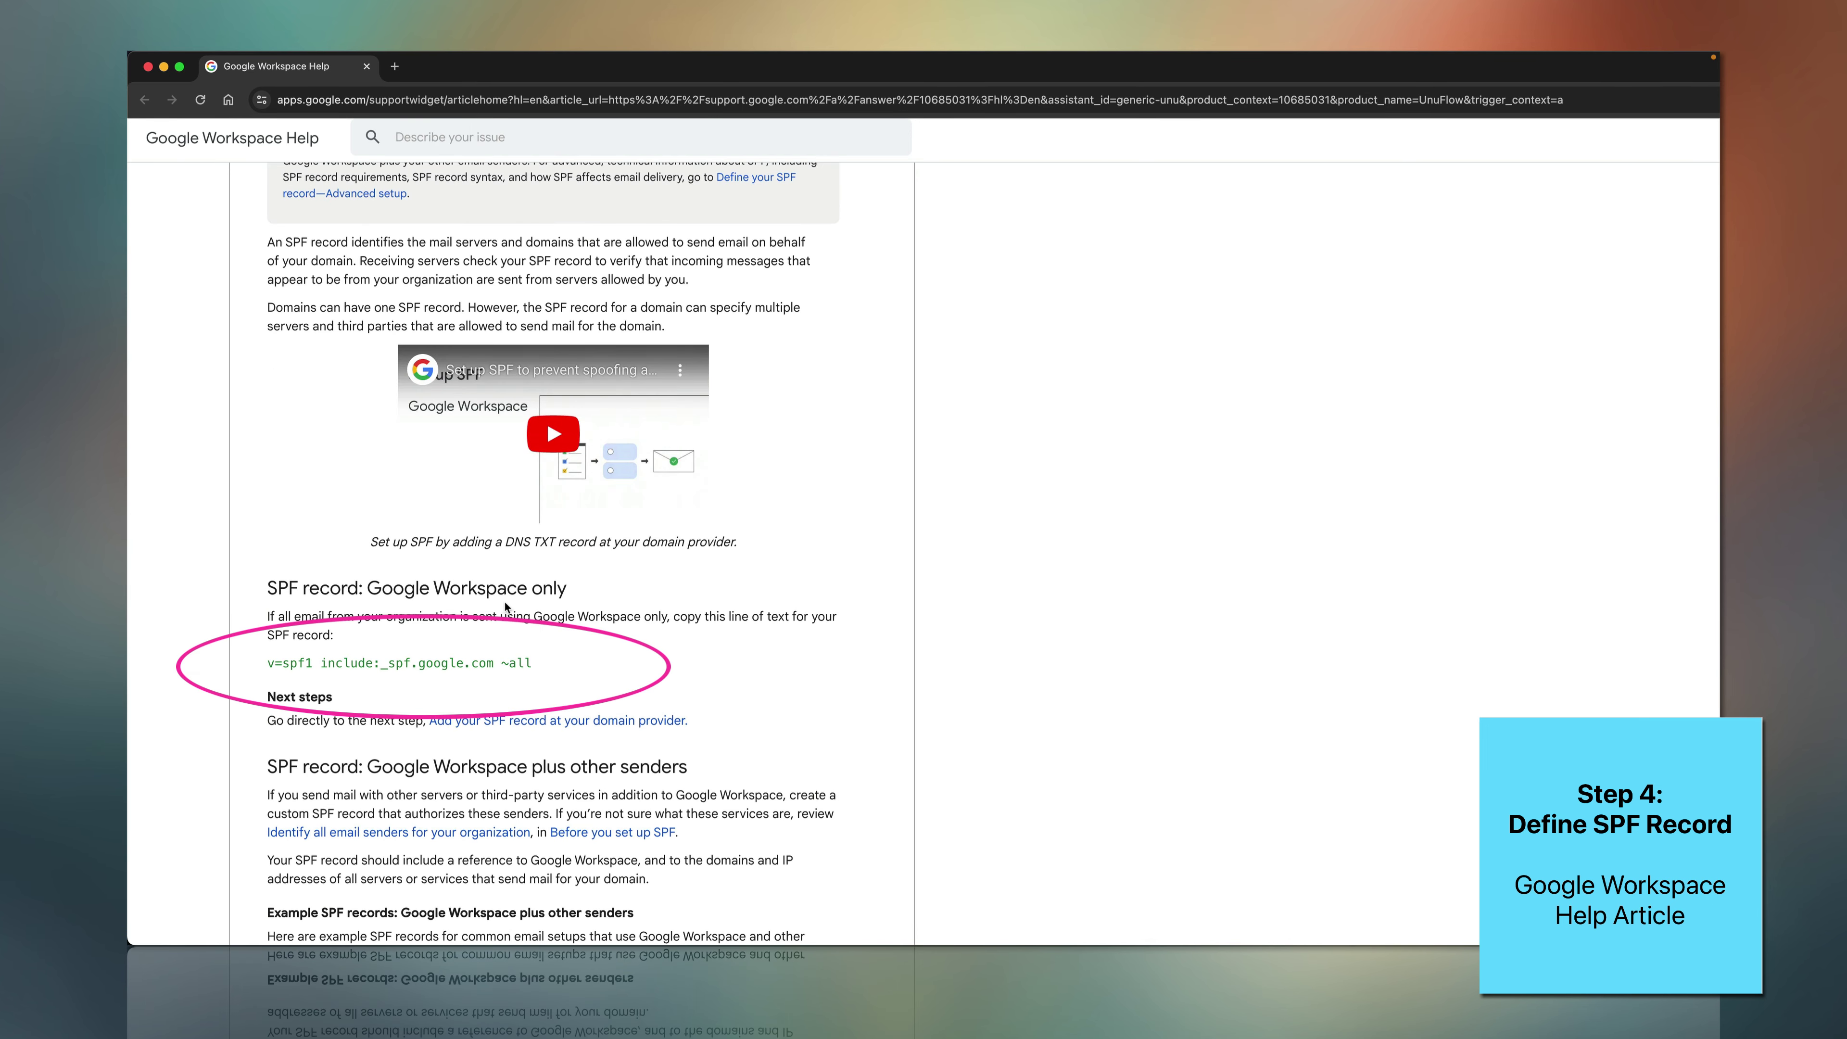
drag(532, 663, 247, 664)
key(ctrl+c)
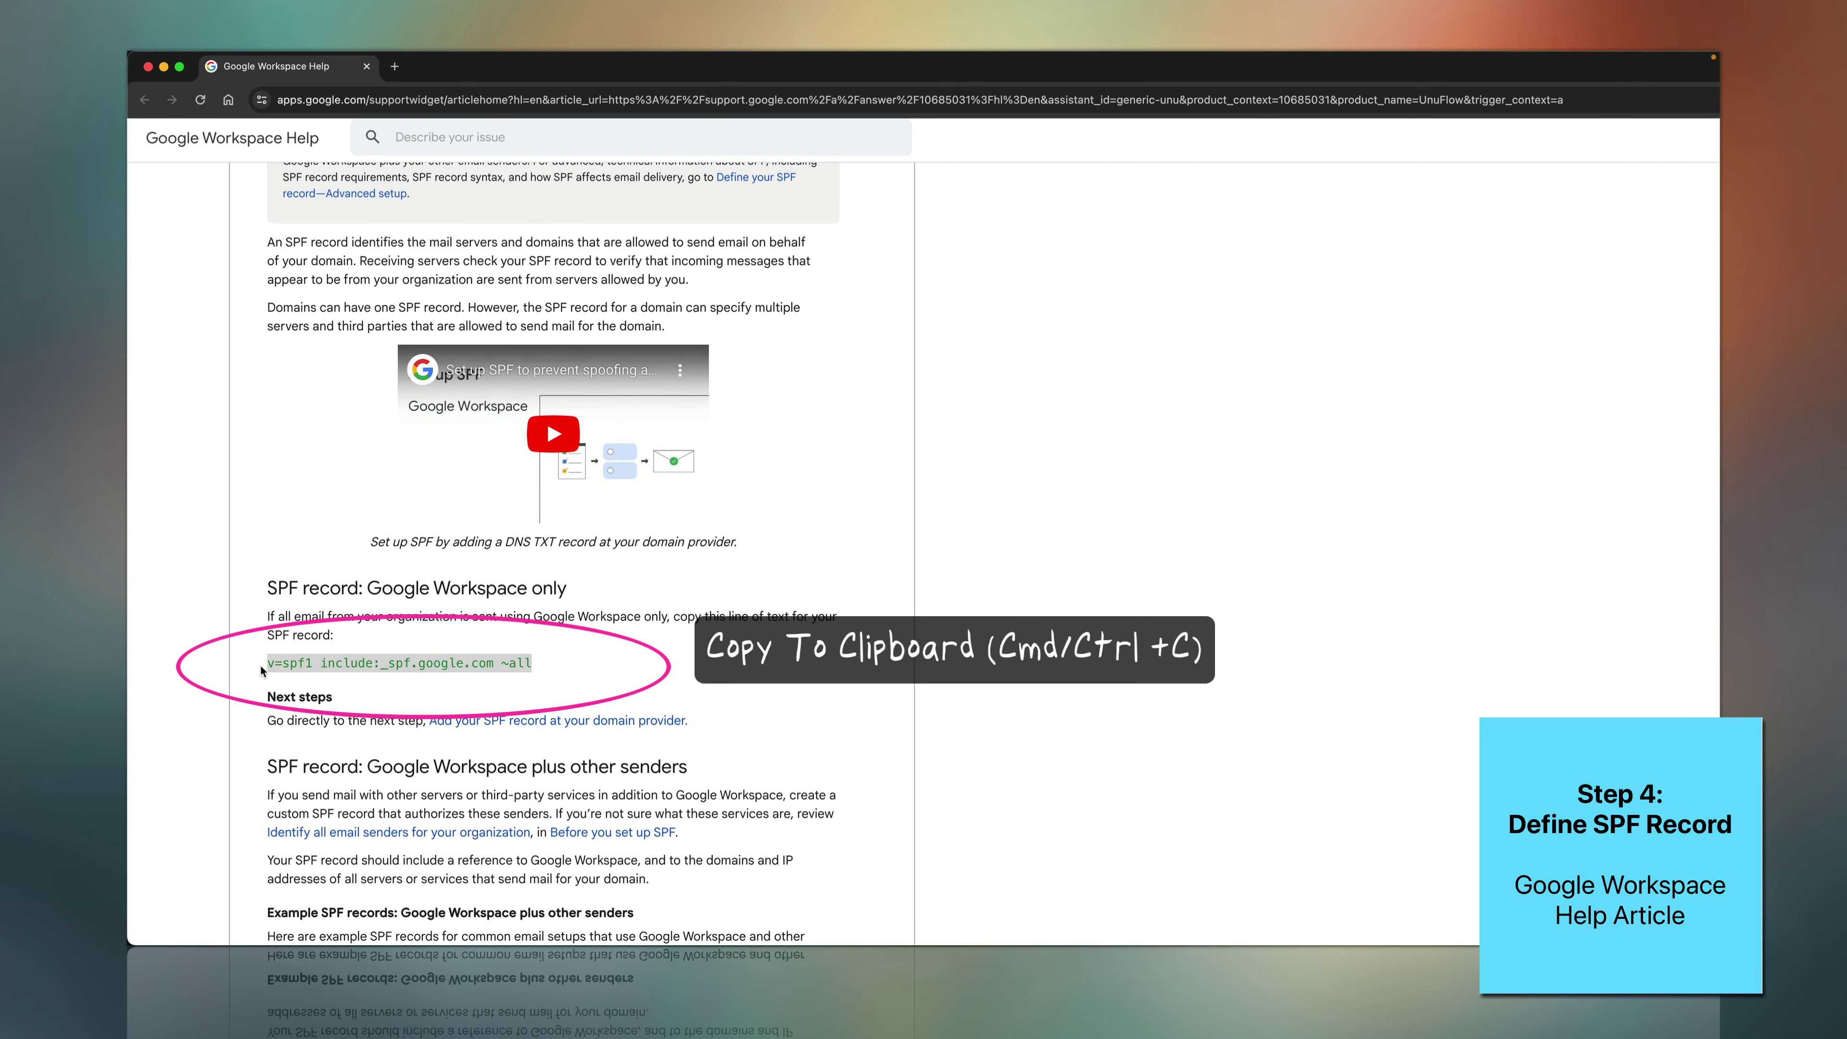
right_click(276, 663)
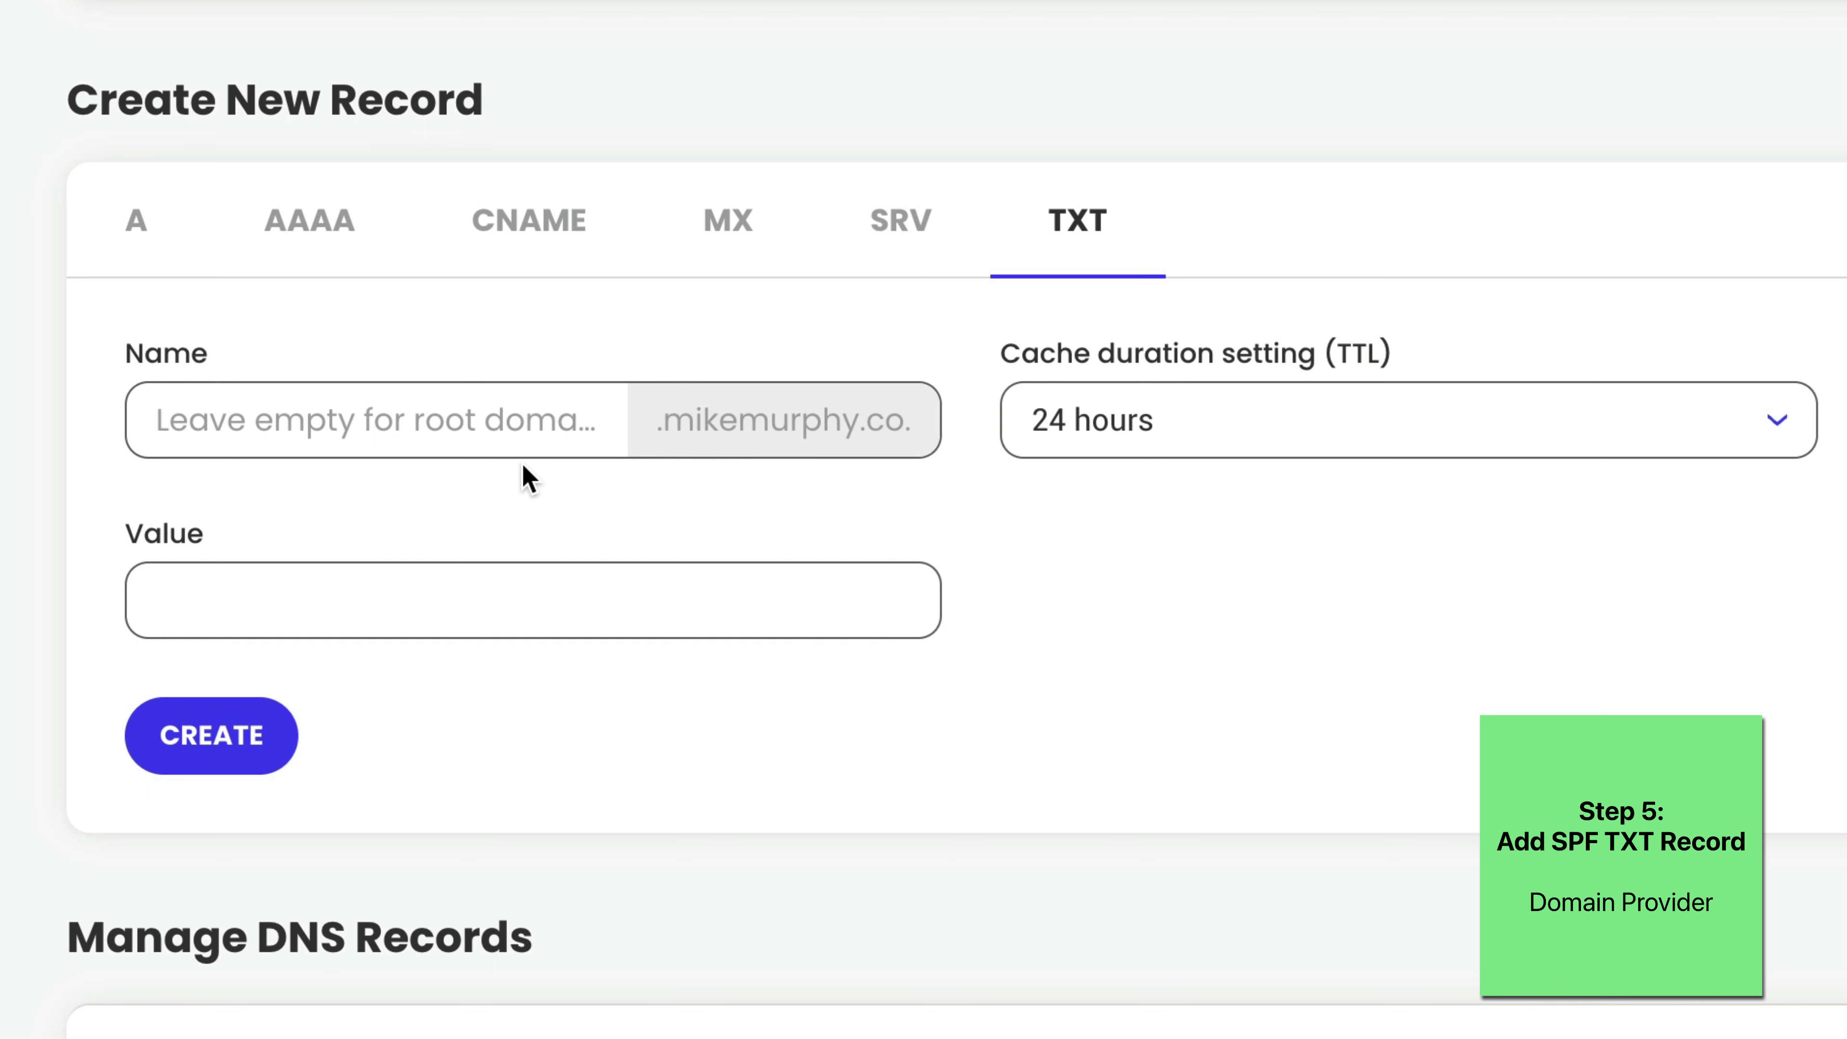
At the domain provider, create a root-domain TXT record with the value v=spf1 include:_spf.google.com ~all.
click(290, 606)
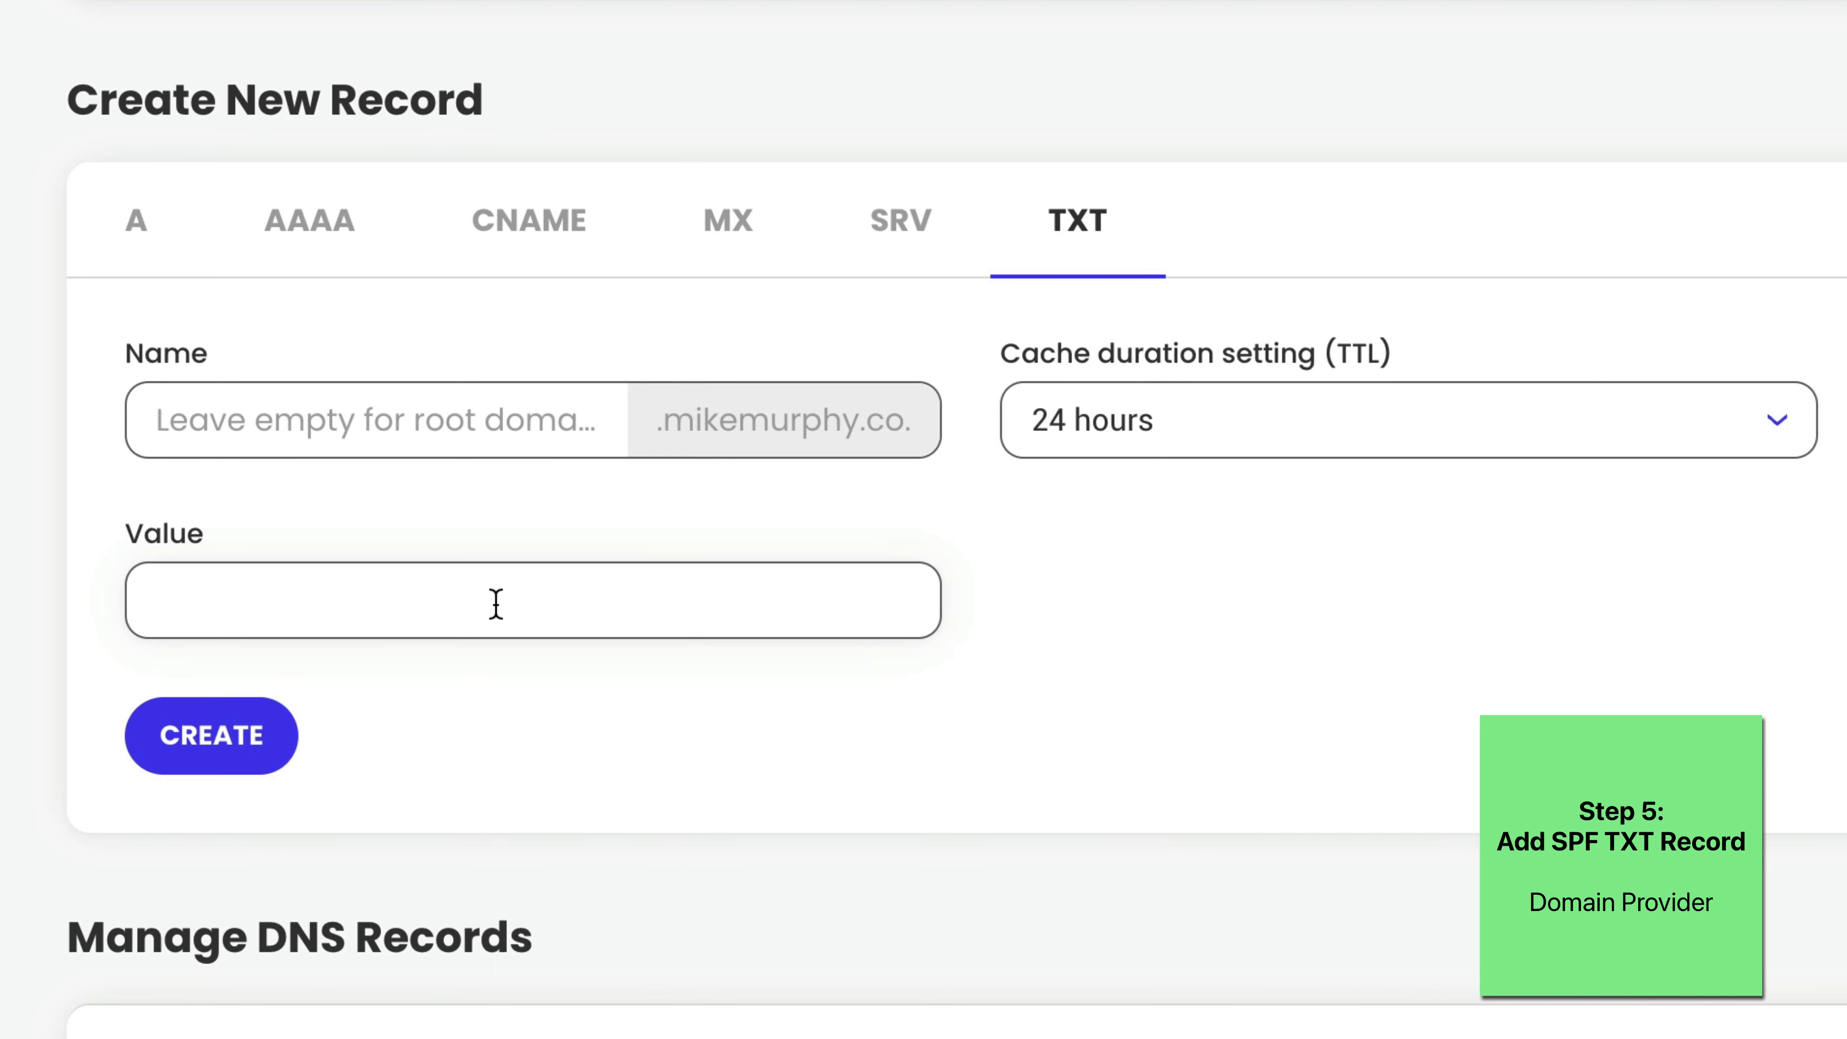
key(ctrl+v)
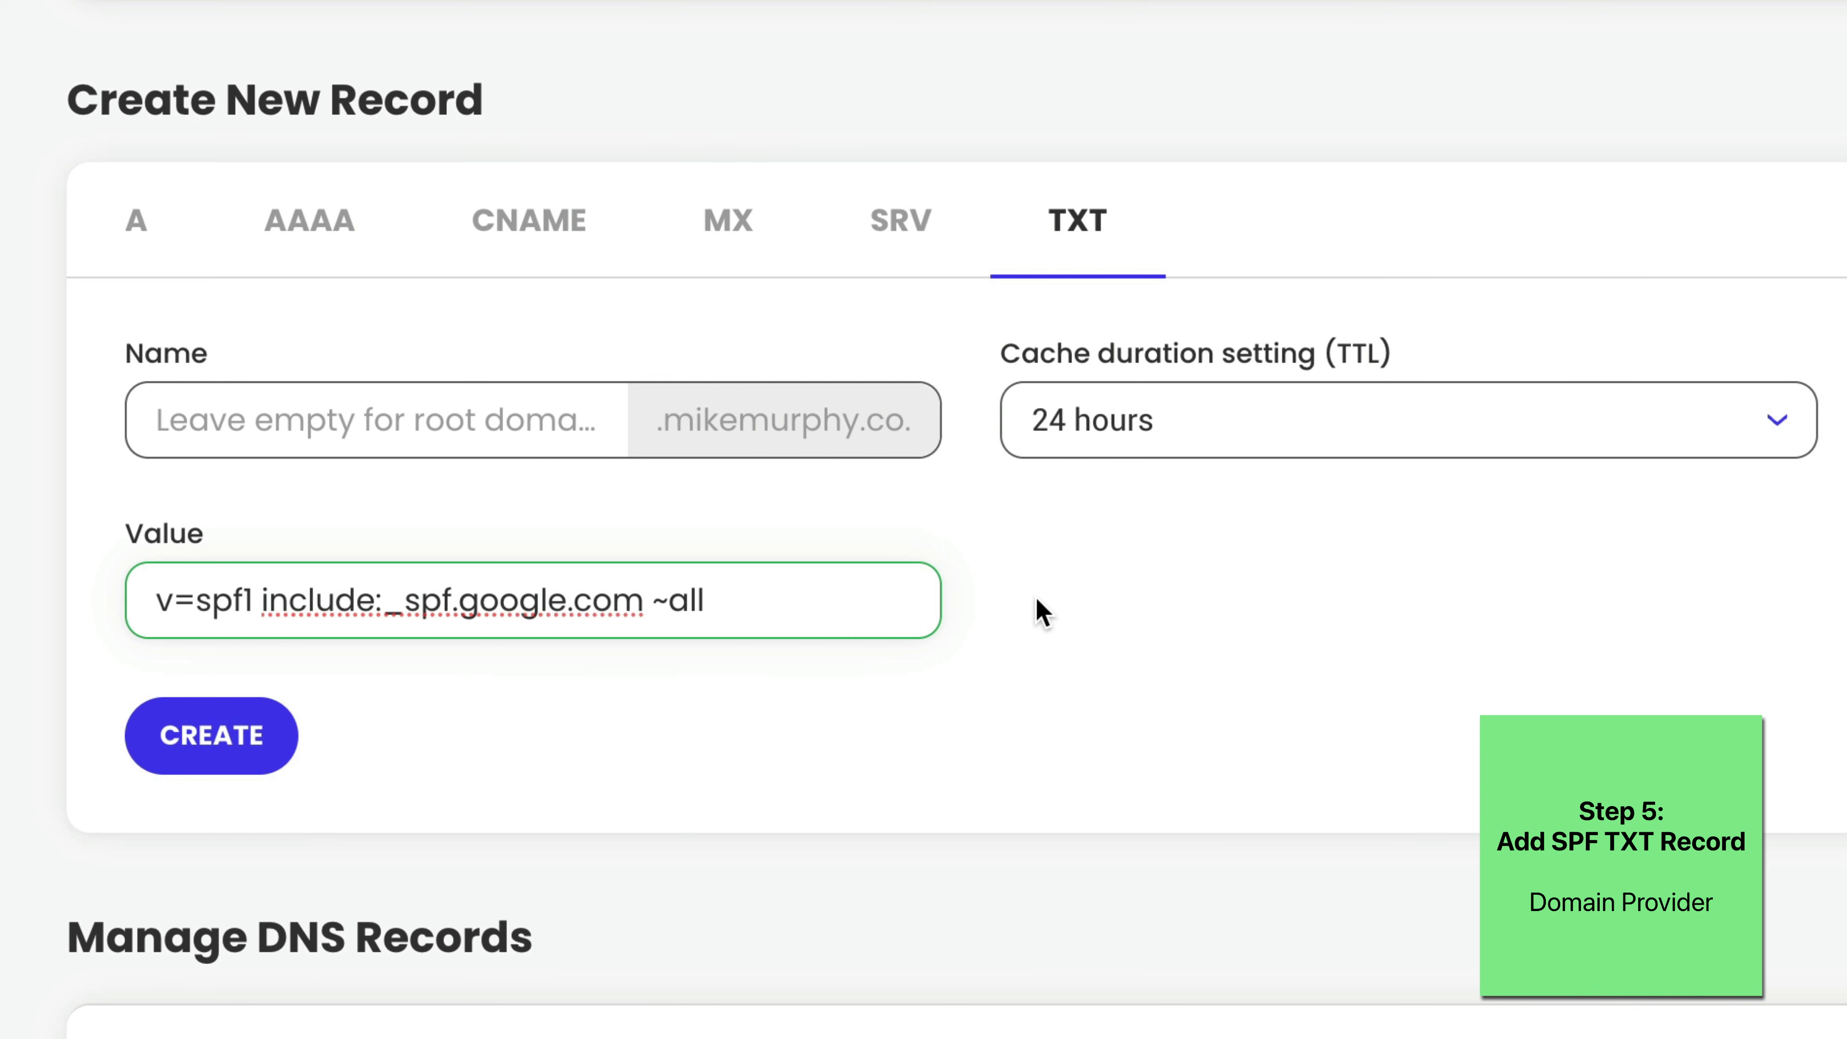
click(247, 739)
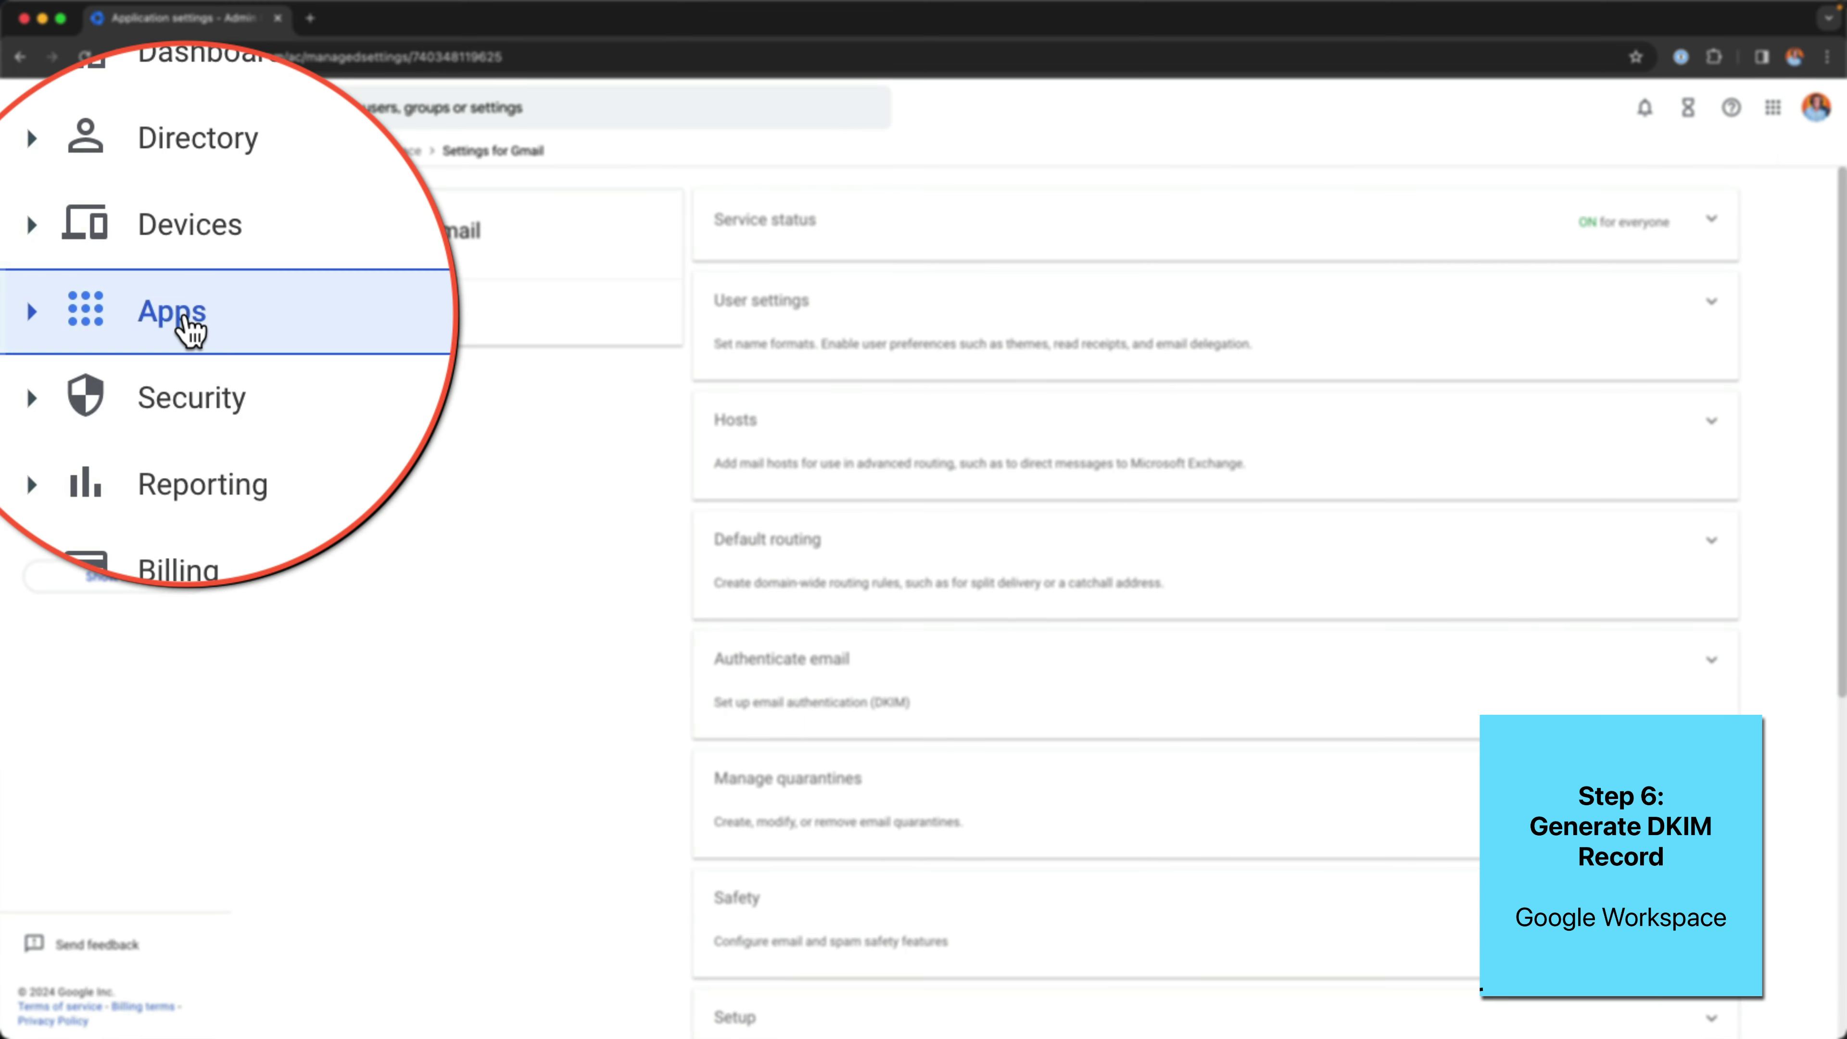
In the Google Workspace Admin console, open the Authenticate email (DKIM) section of the Gmail app settings.
click(191, 331)
click(231, 403)
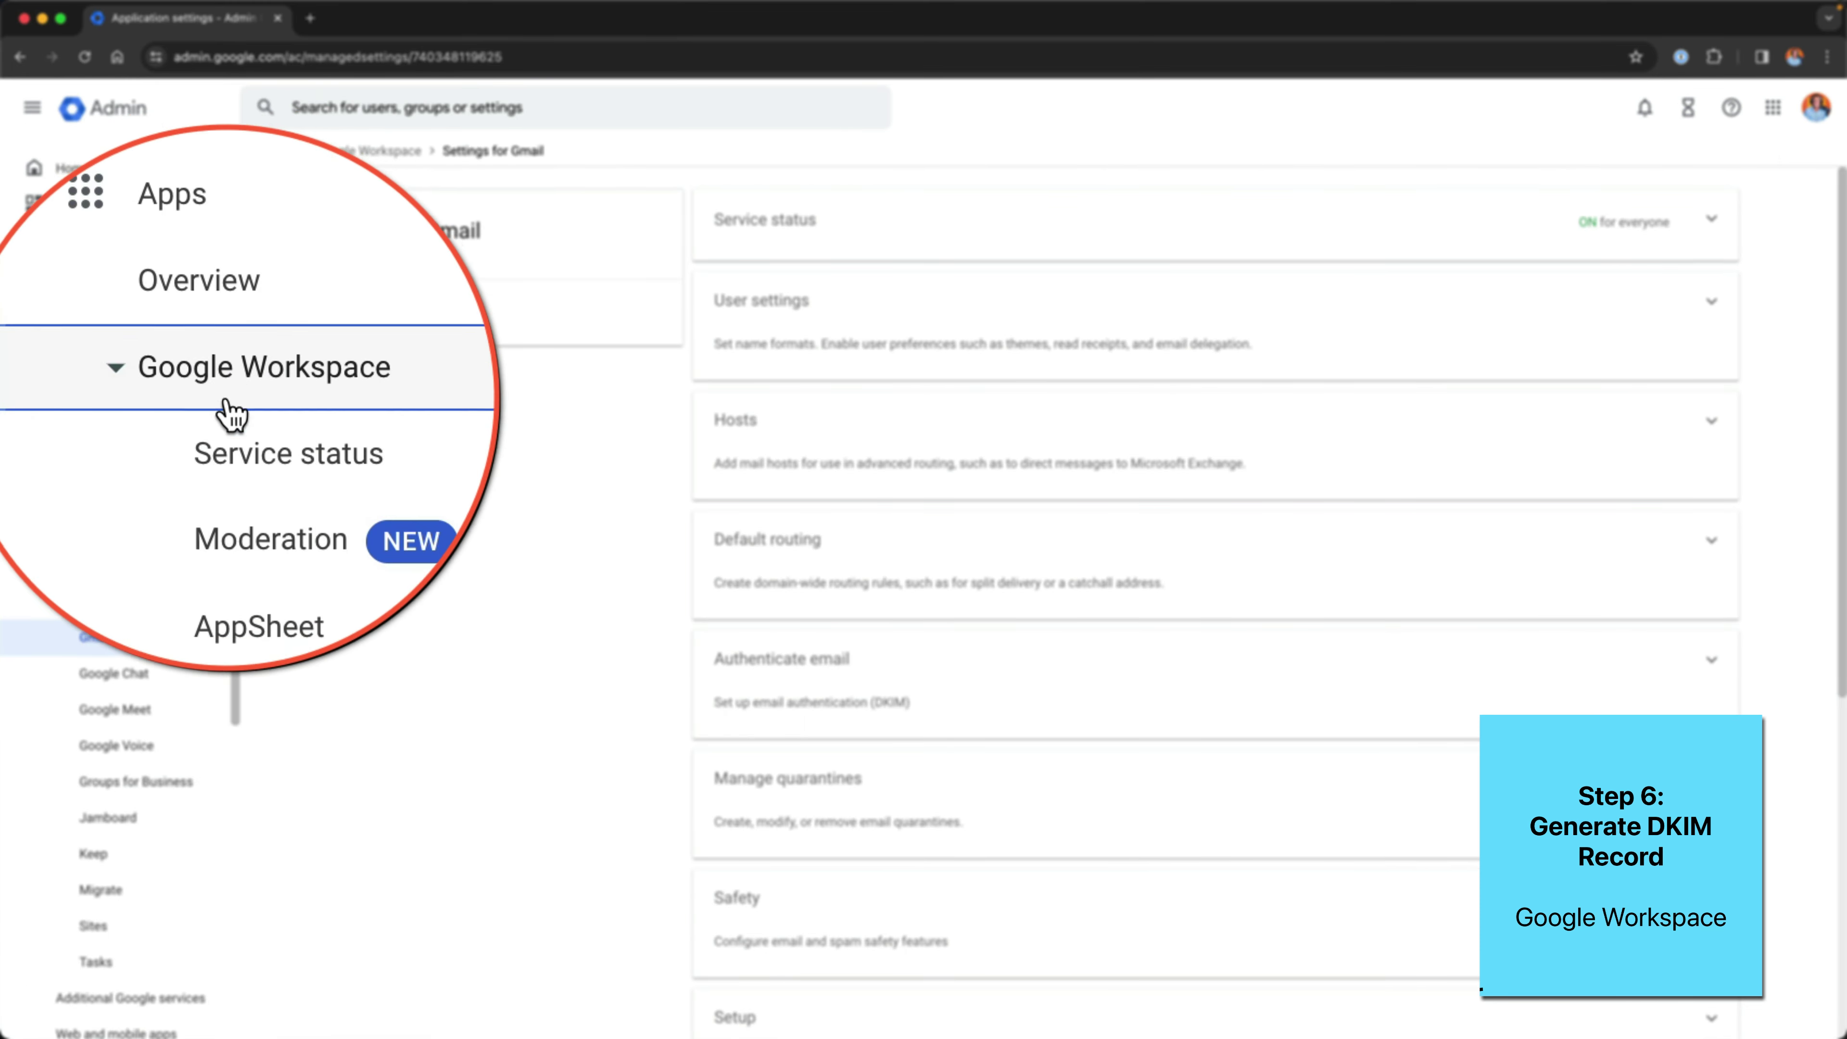
scroll(262, 659, down, 2)
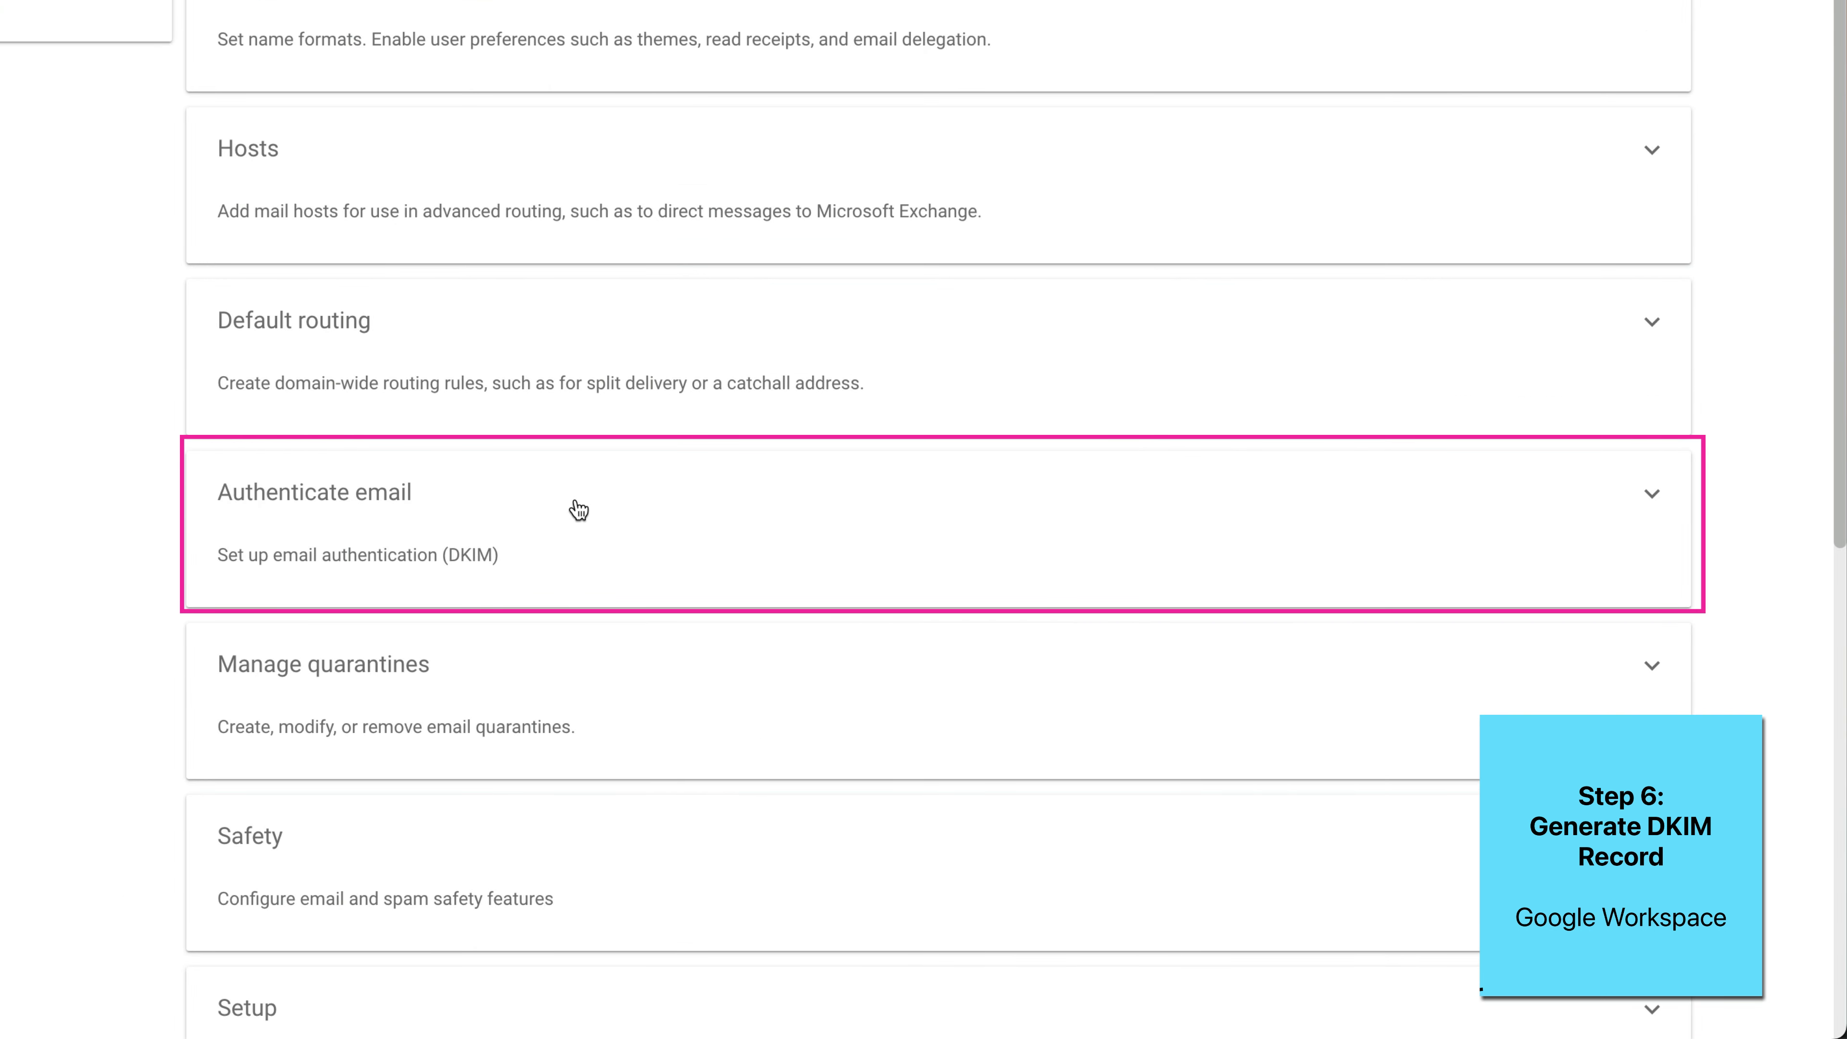
click(585, 512)
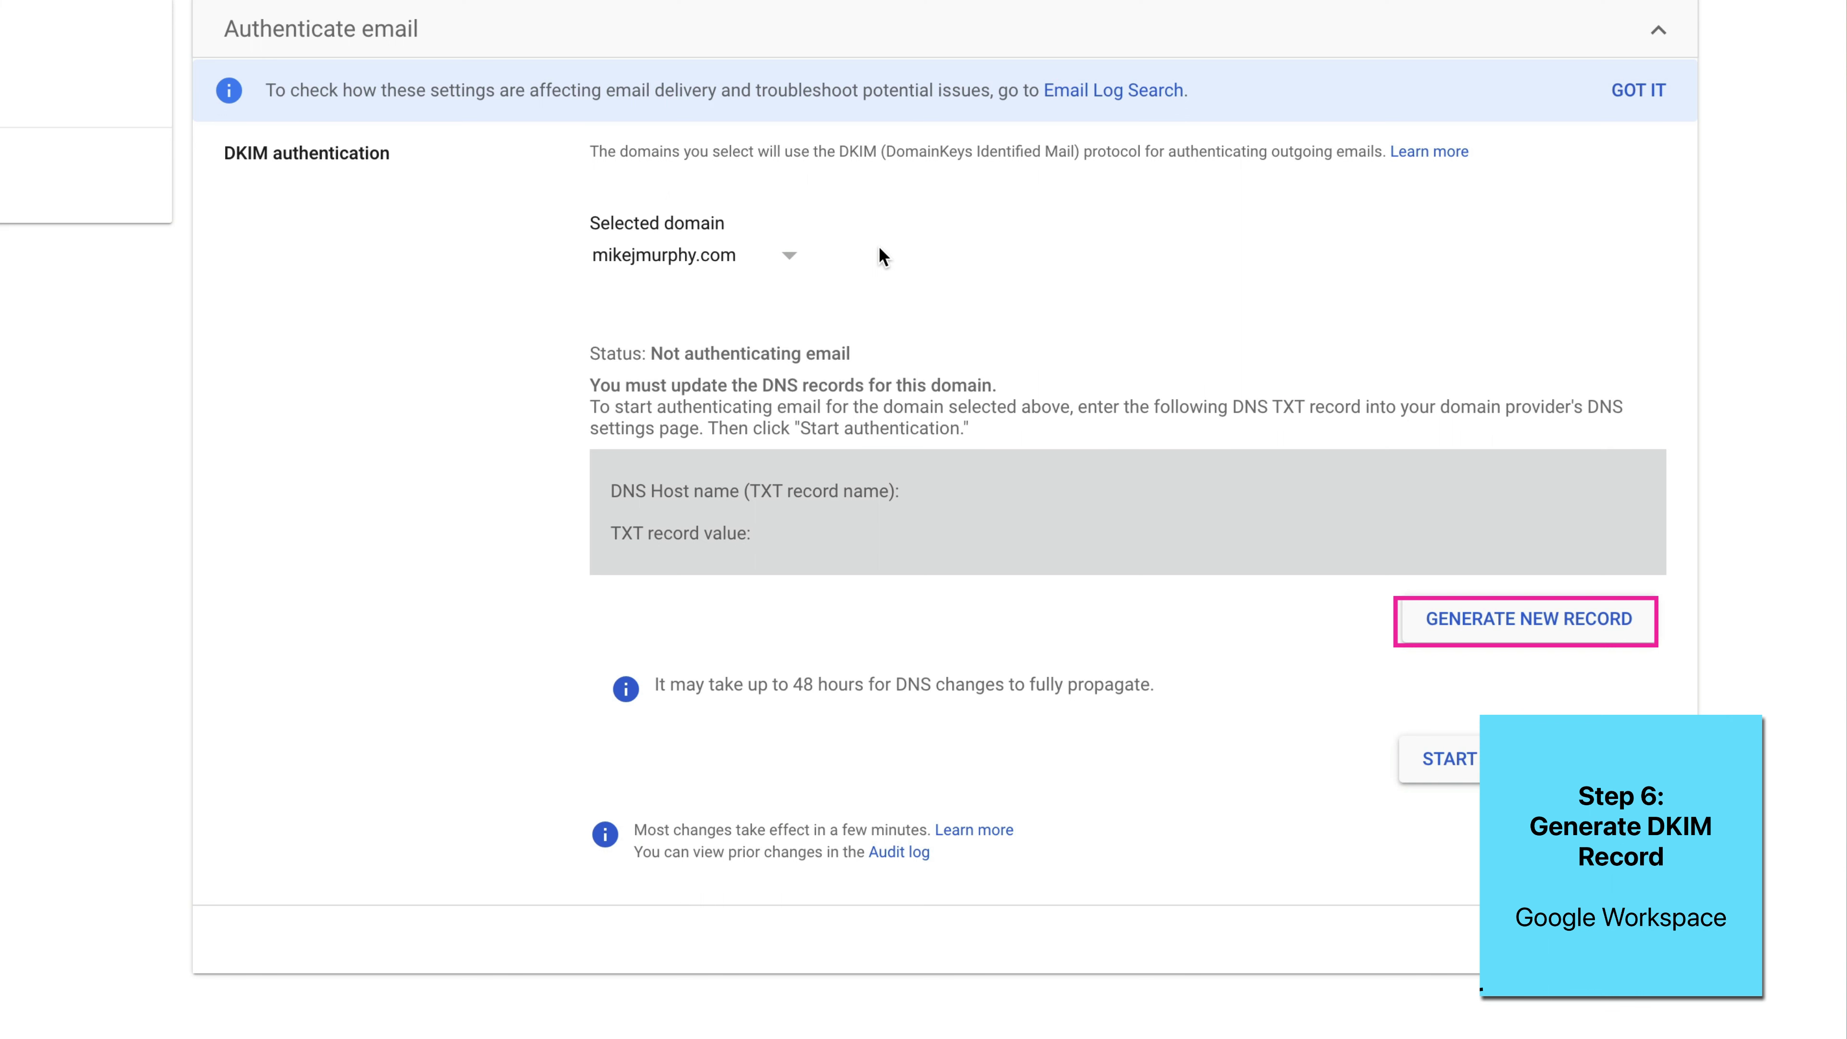
Generate a new DKIM record with a 2048 key bit length and the prefix selector google.
click(1585, 630)
click(321, 575)
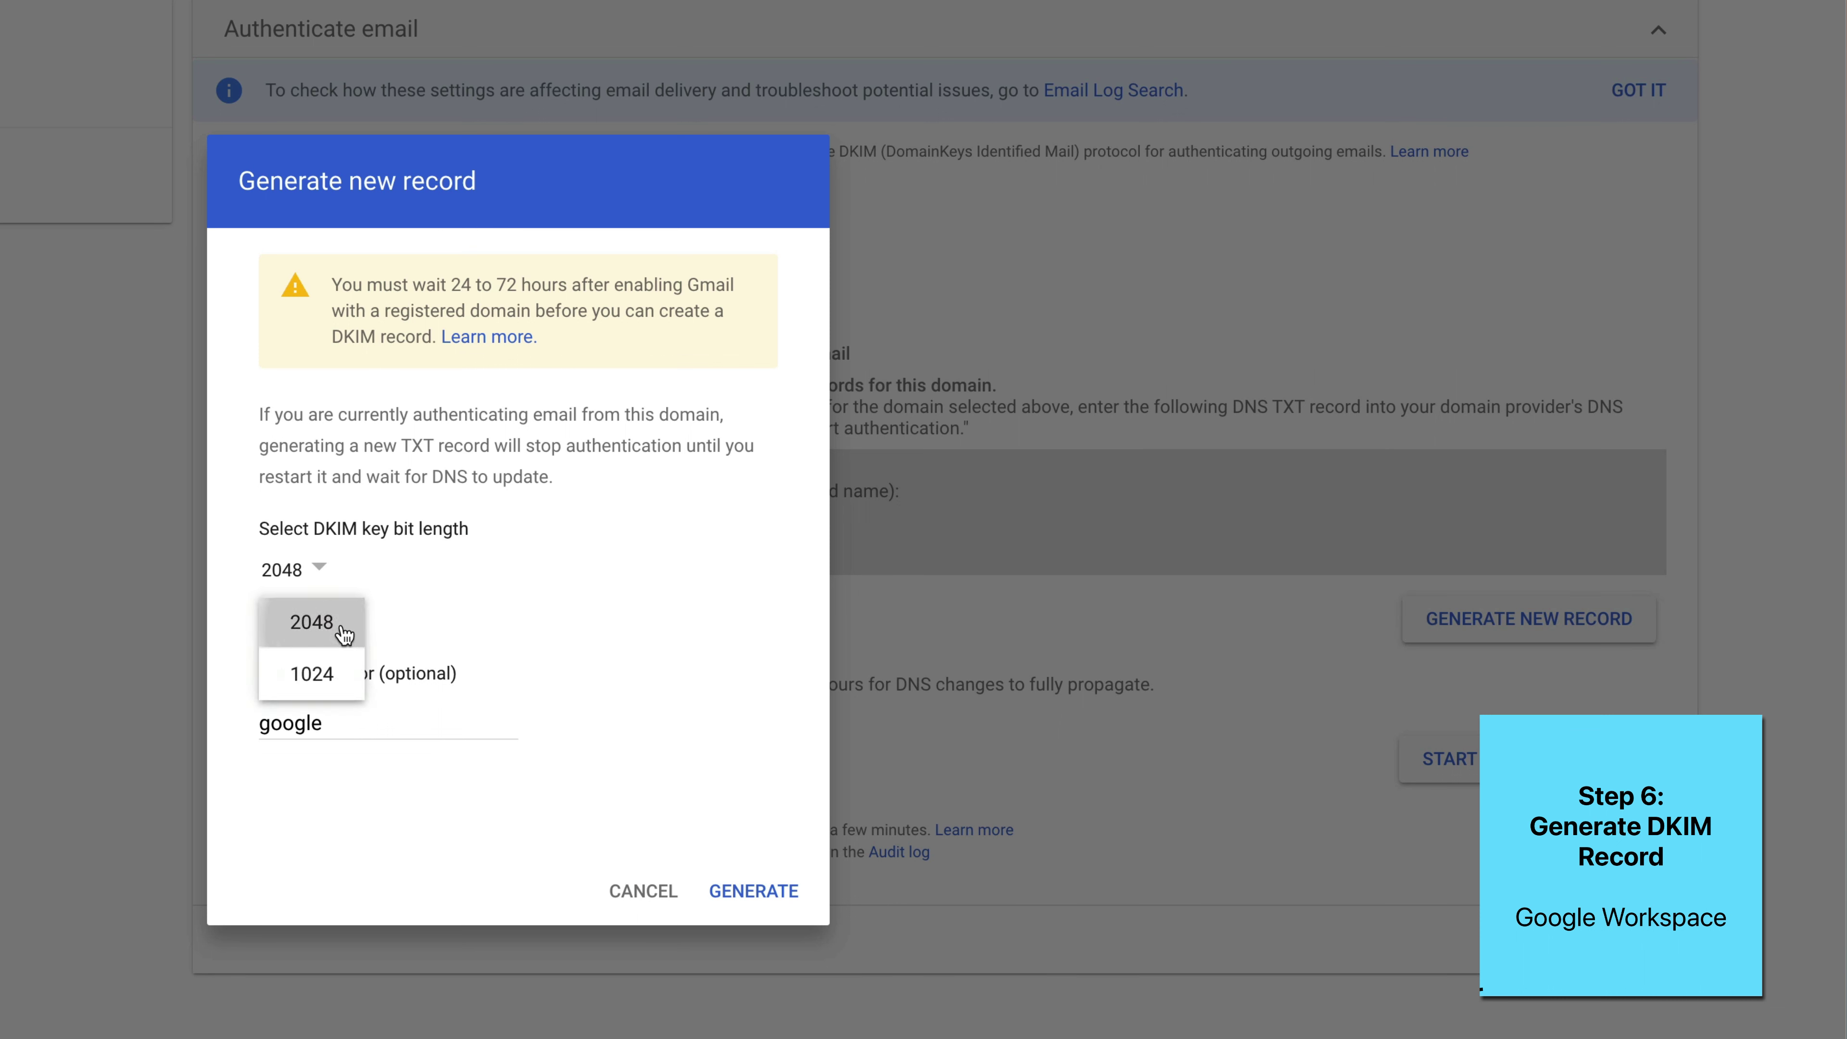
click(351, 623)
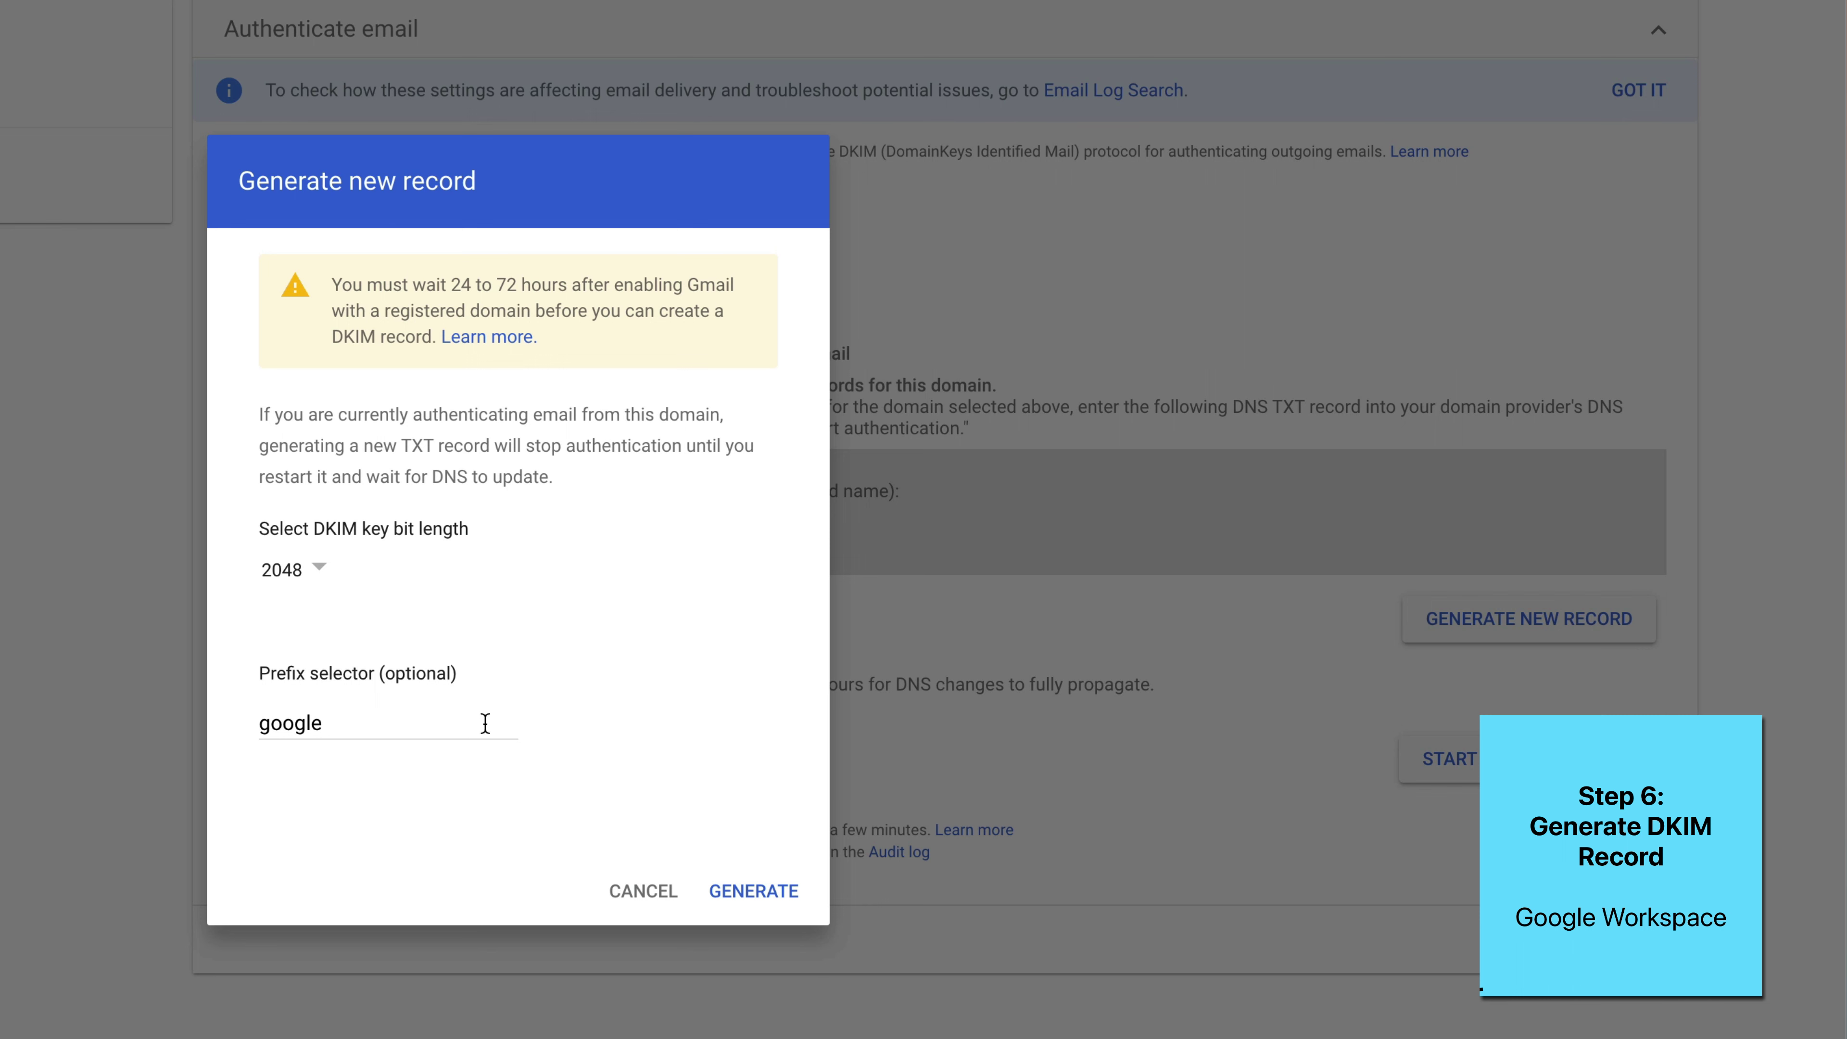
click(767, 894)
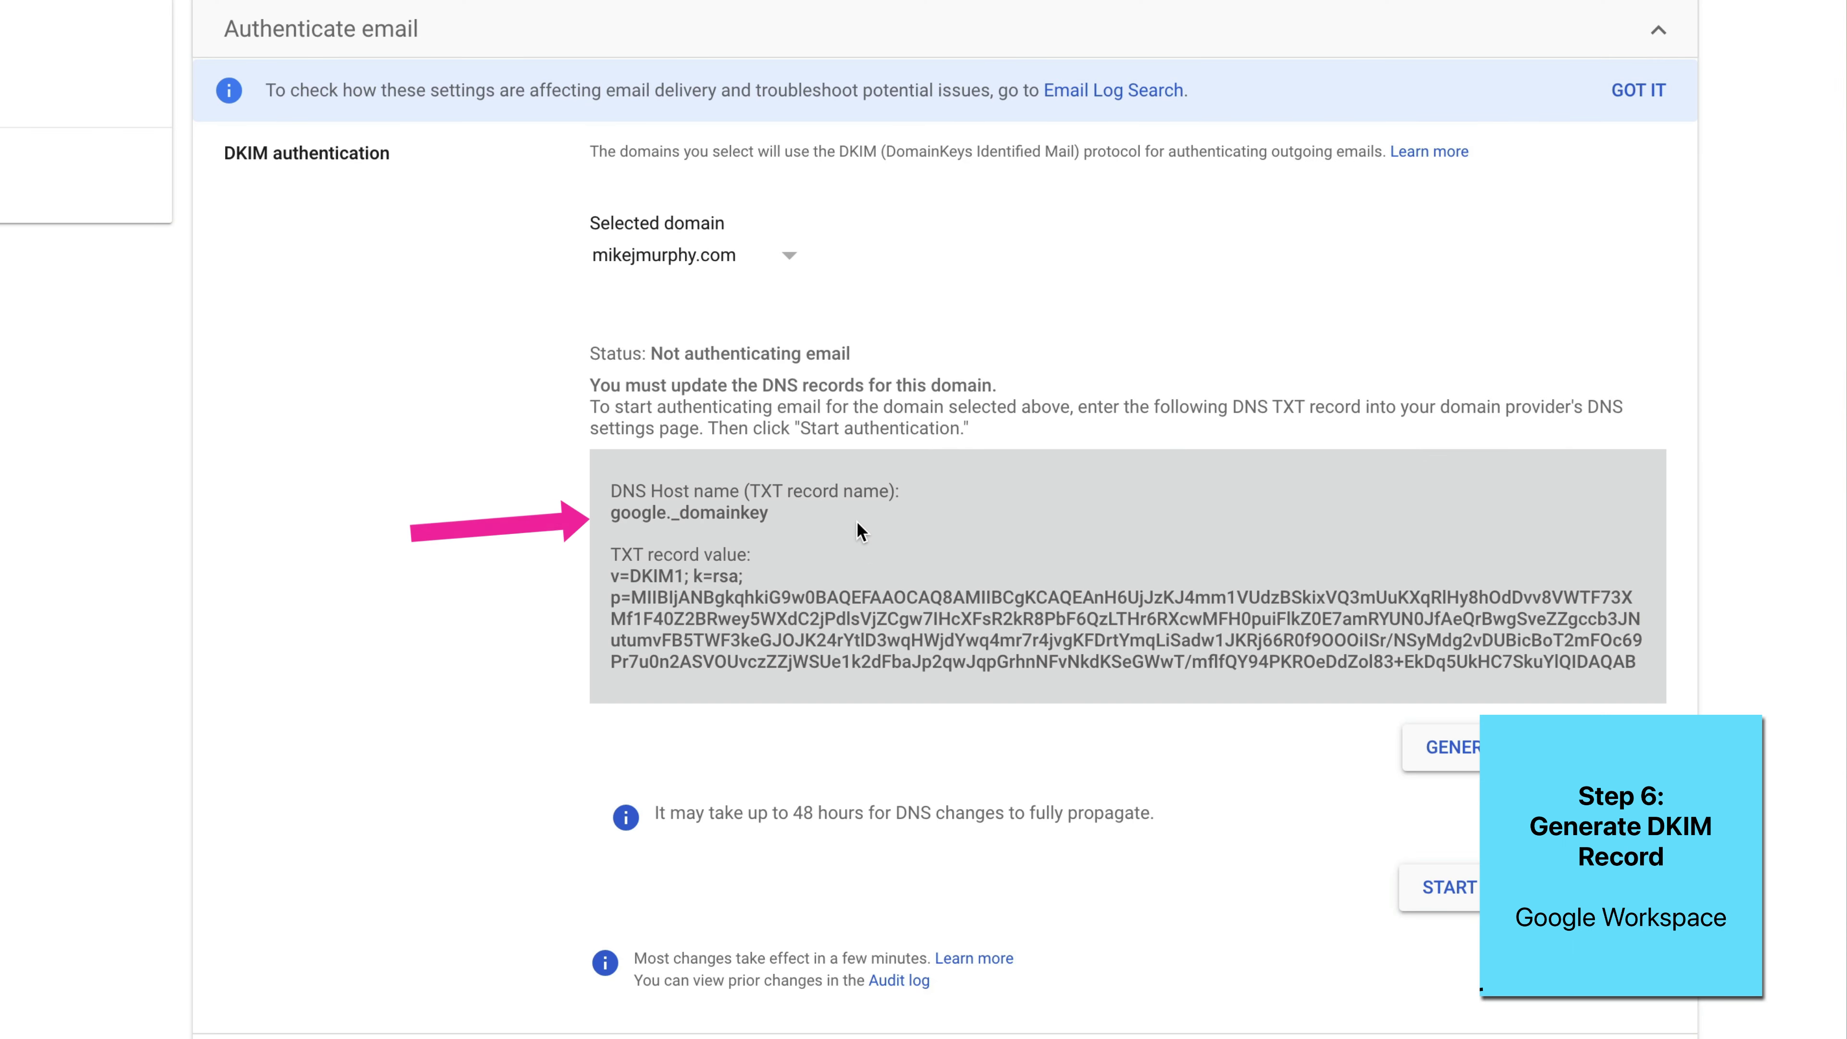
Copy the DNS host name google._domainkey from the generated DKIM record.
drag(793, 510, 605, 512)
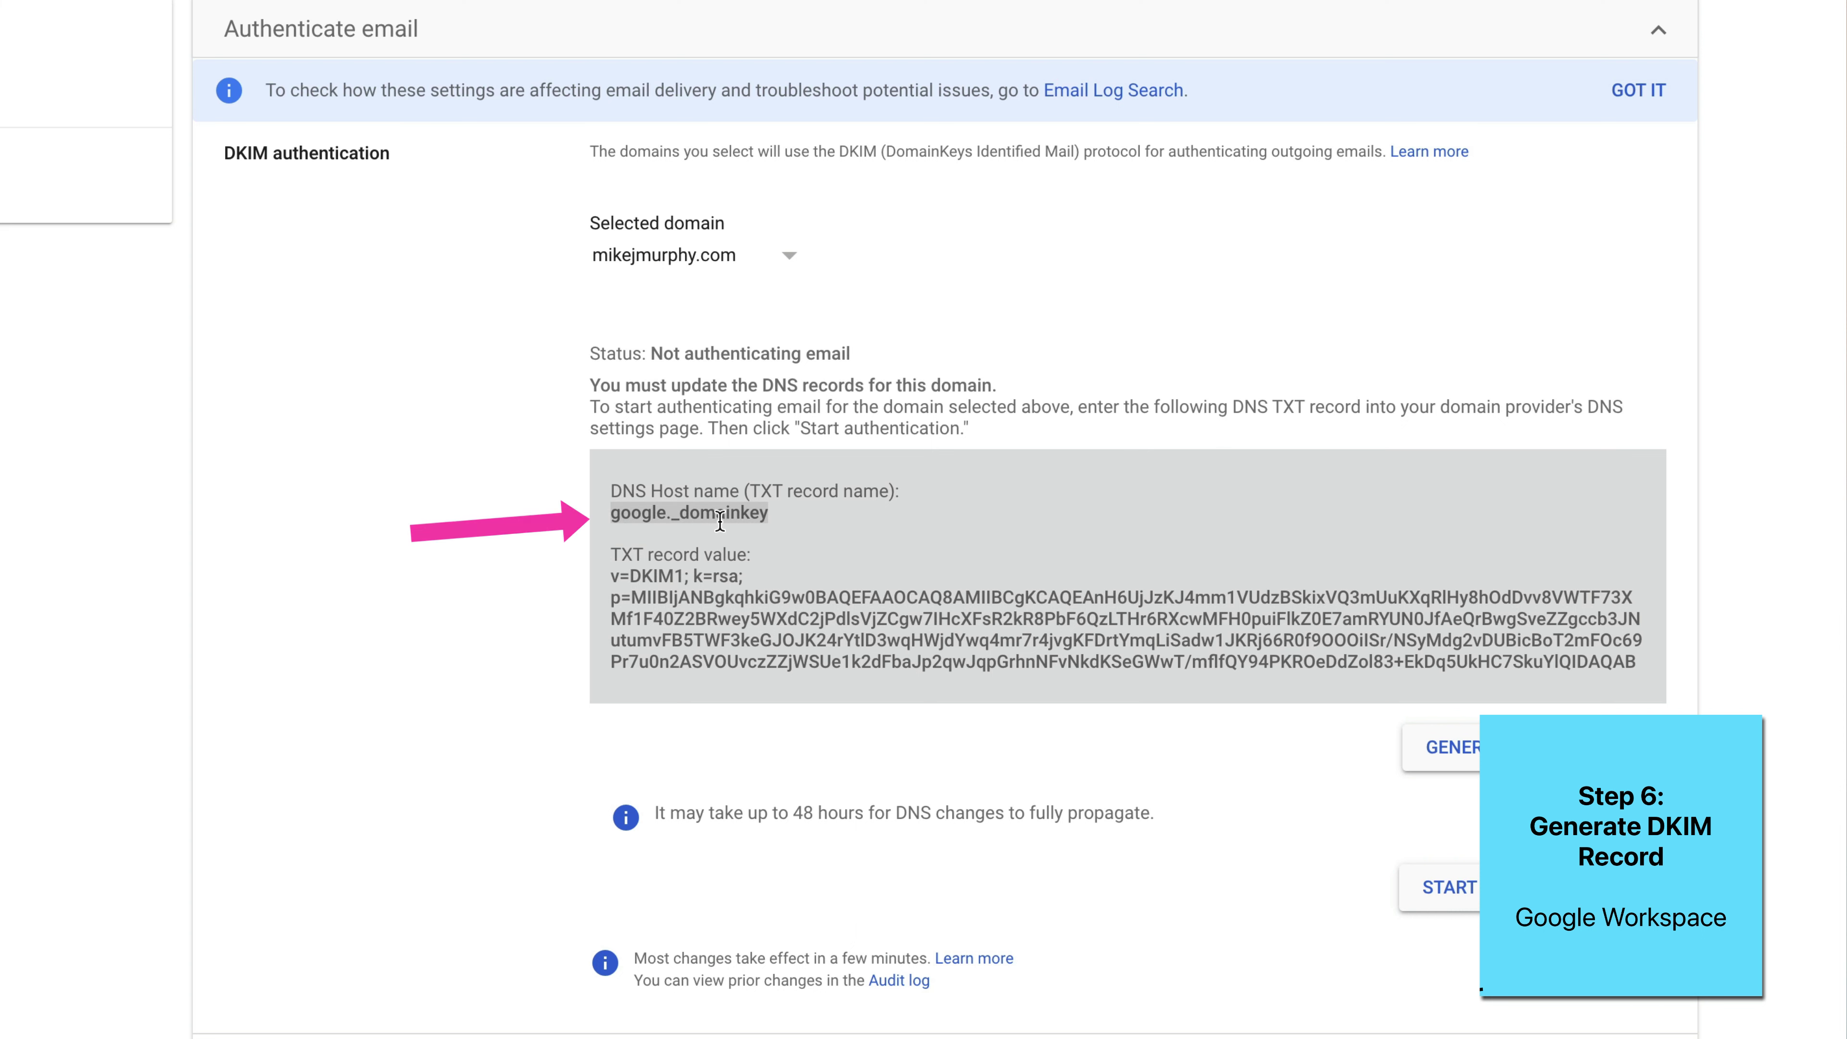
right_click(647, 509)
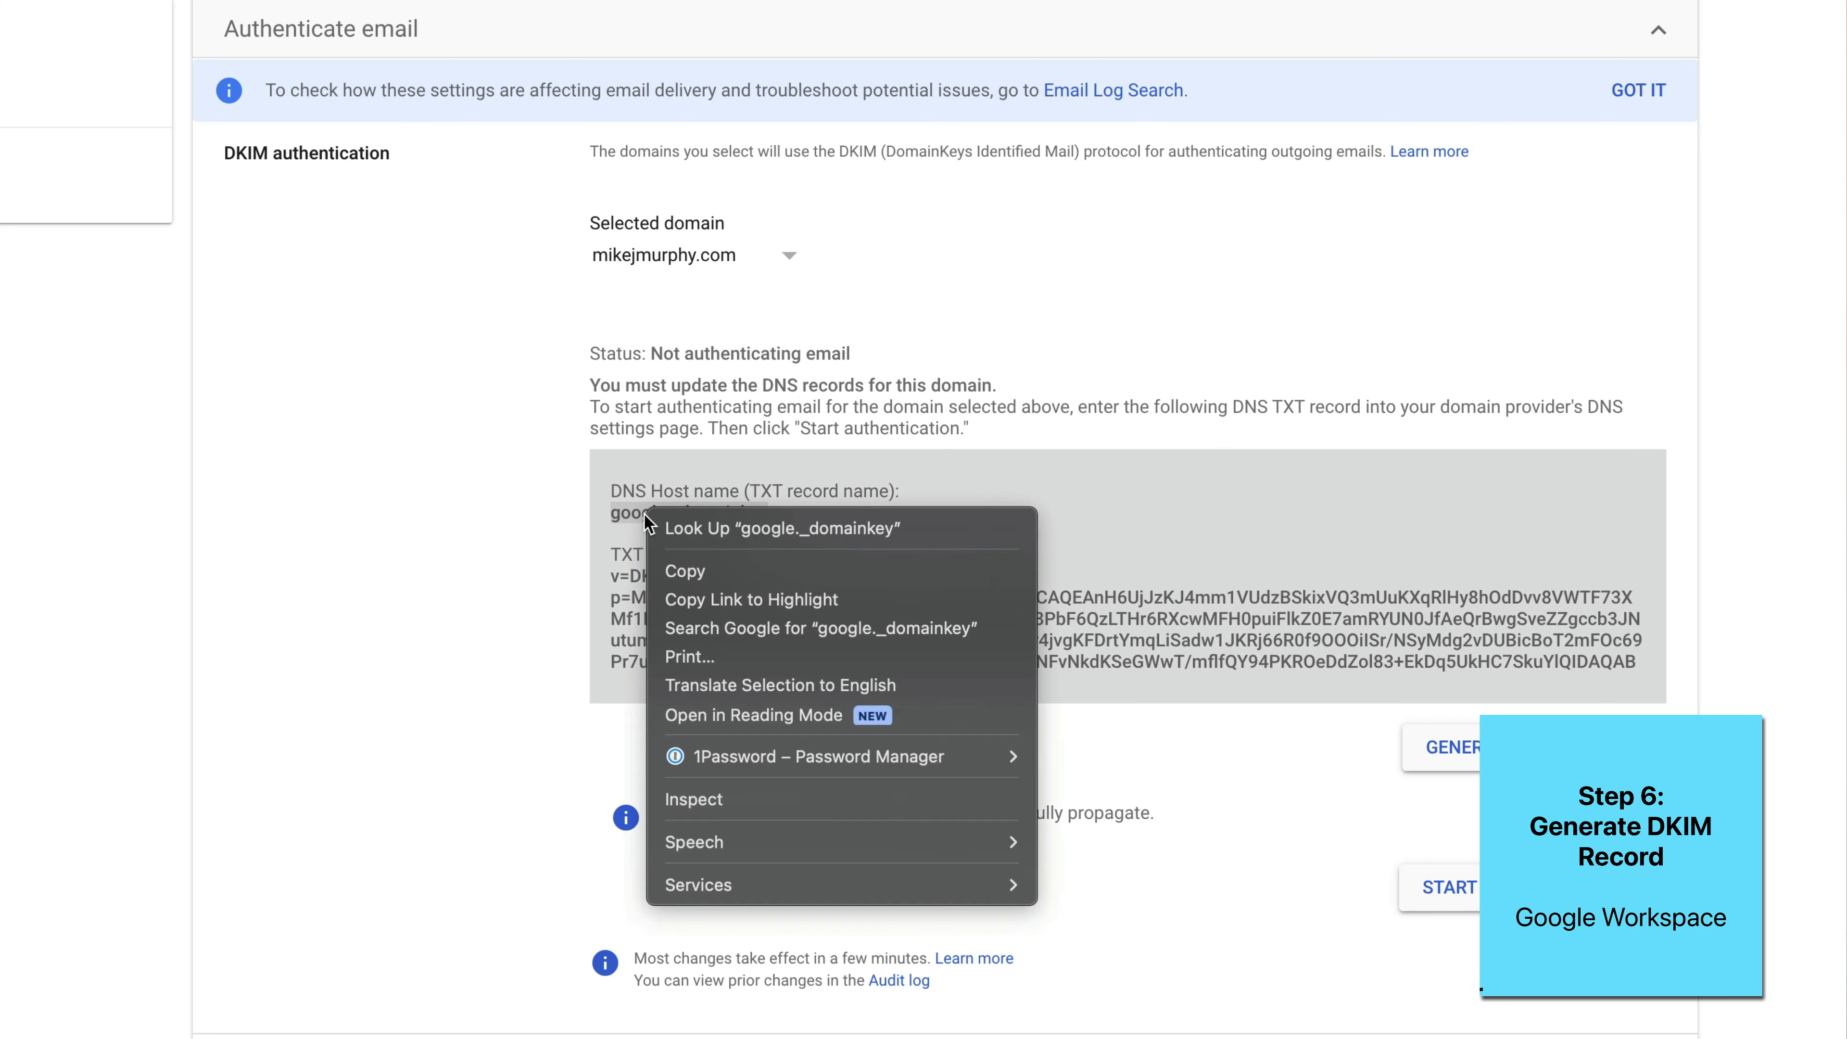
click(758, 582)
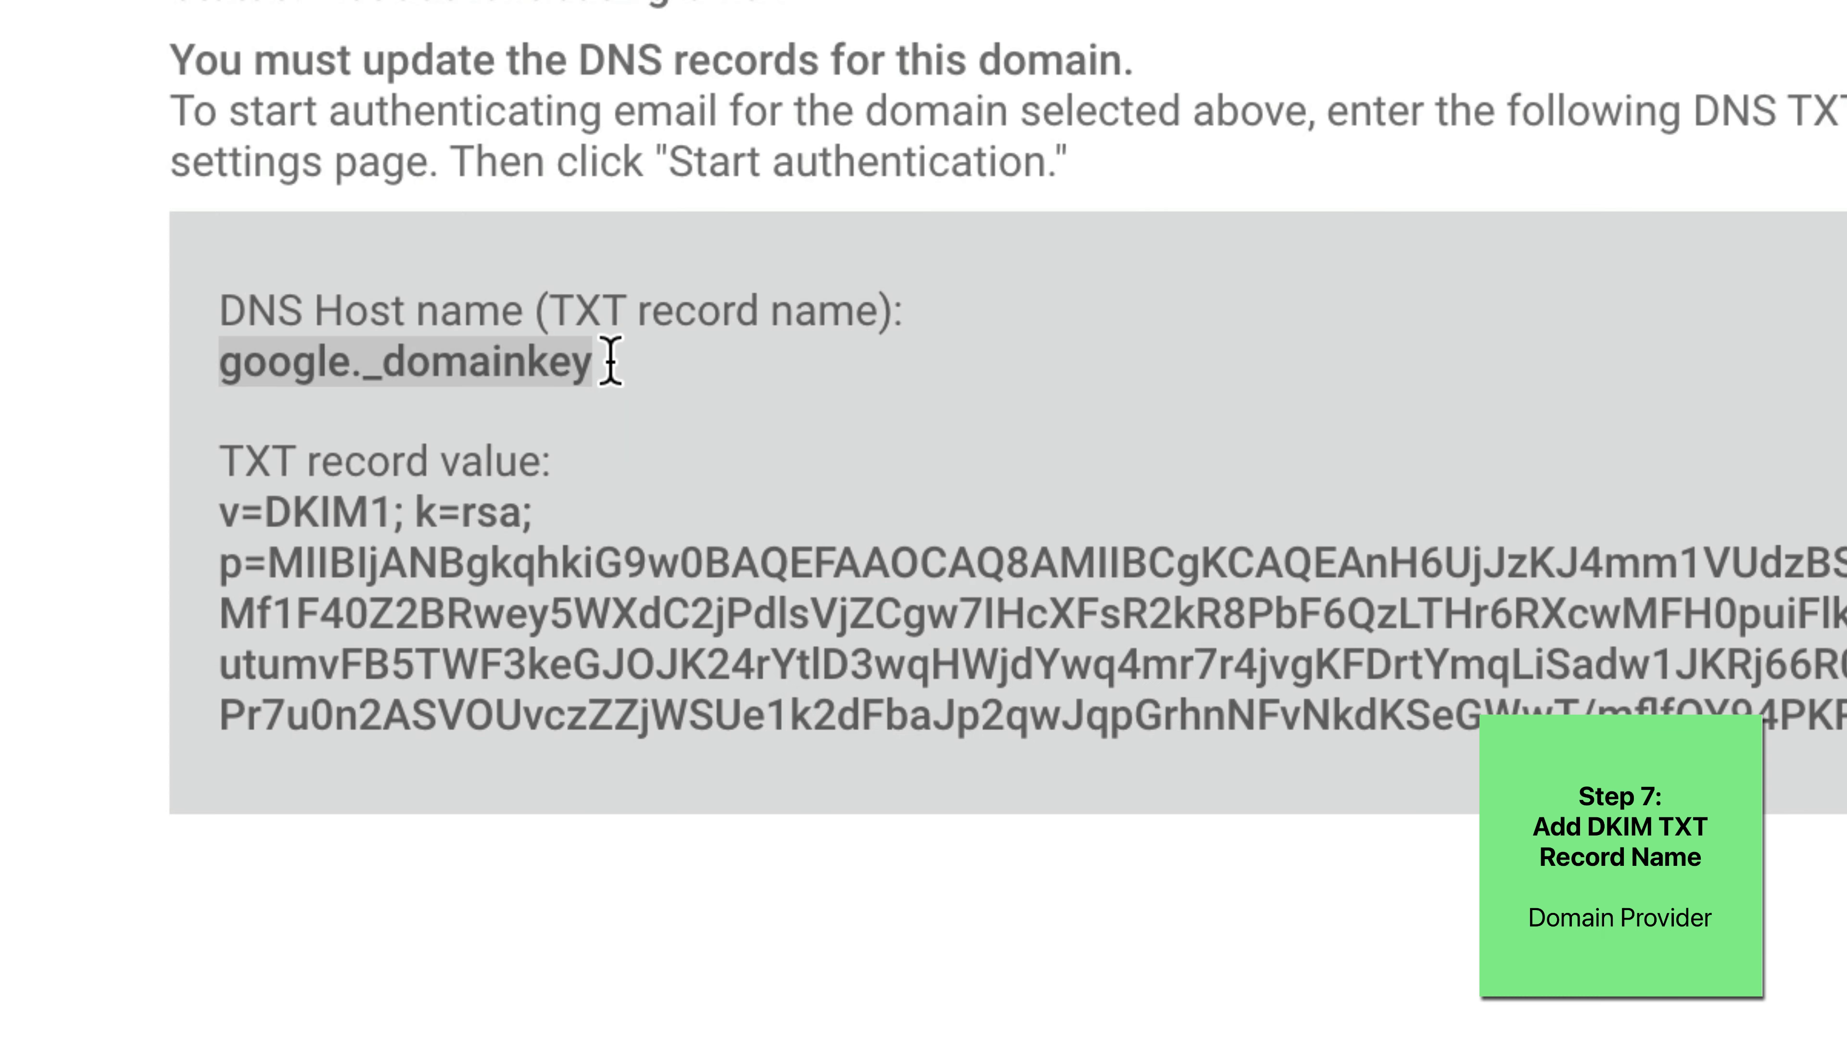
drag(709, 392, 123, 363)
click(331, 415)
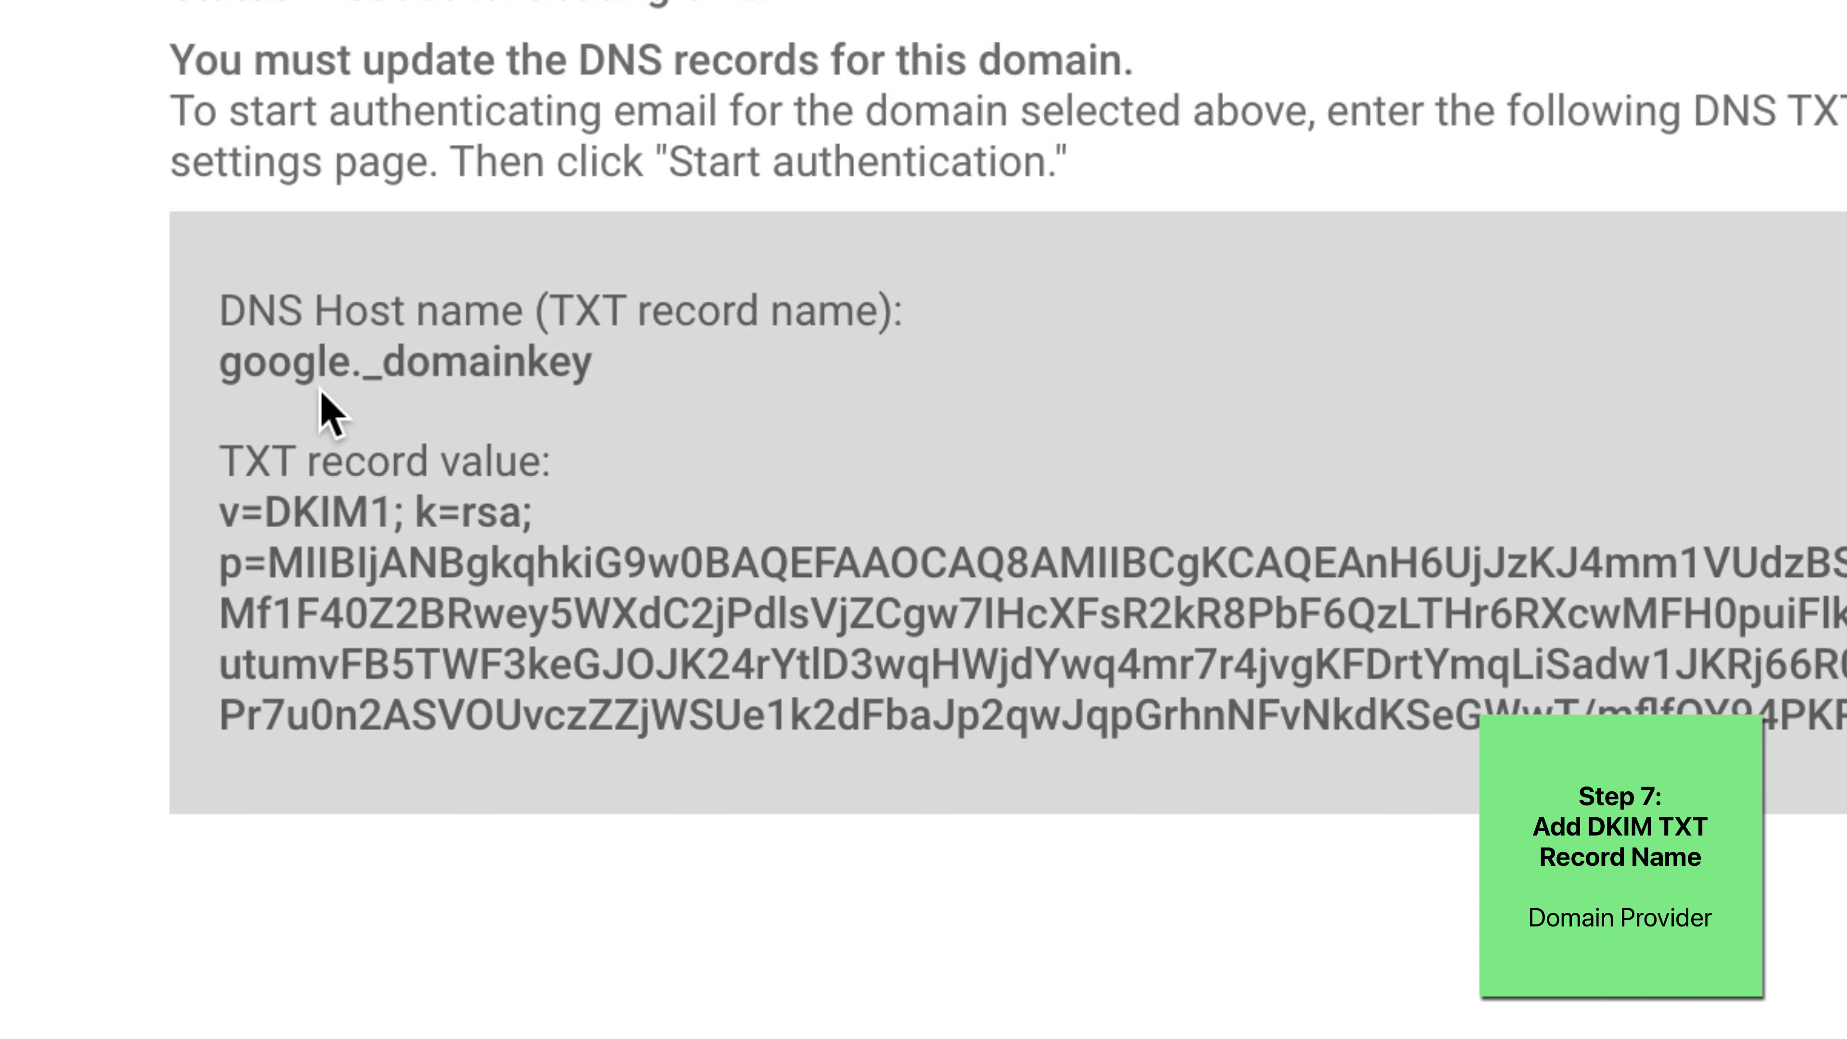
drag(593, 364, 220, 364)
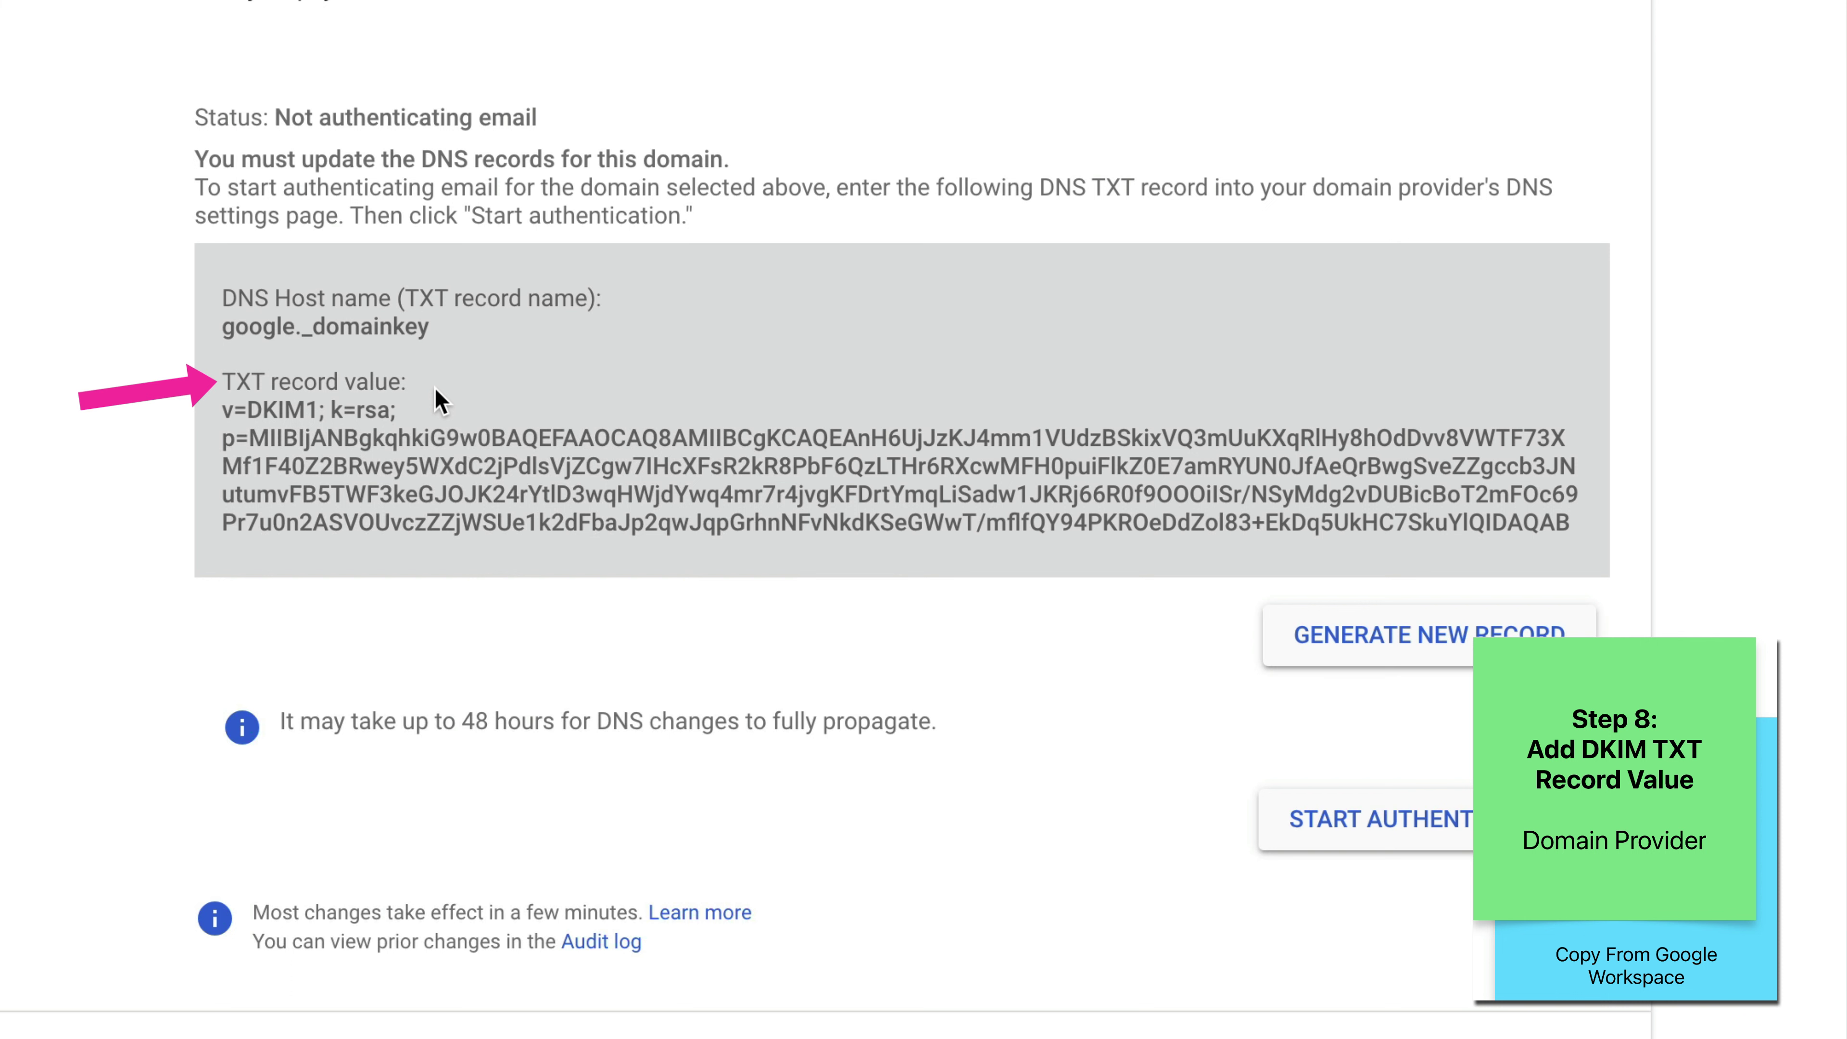
Copy the generated DKIM TXT record value into the domain provider's google._domainkey TXT record and create that record.
drag(221, 409, 1569, 534)
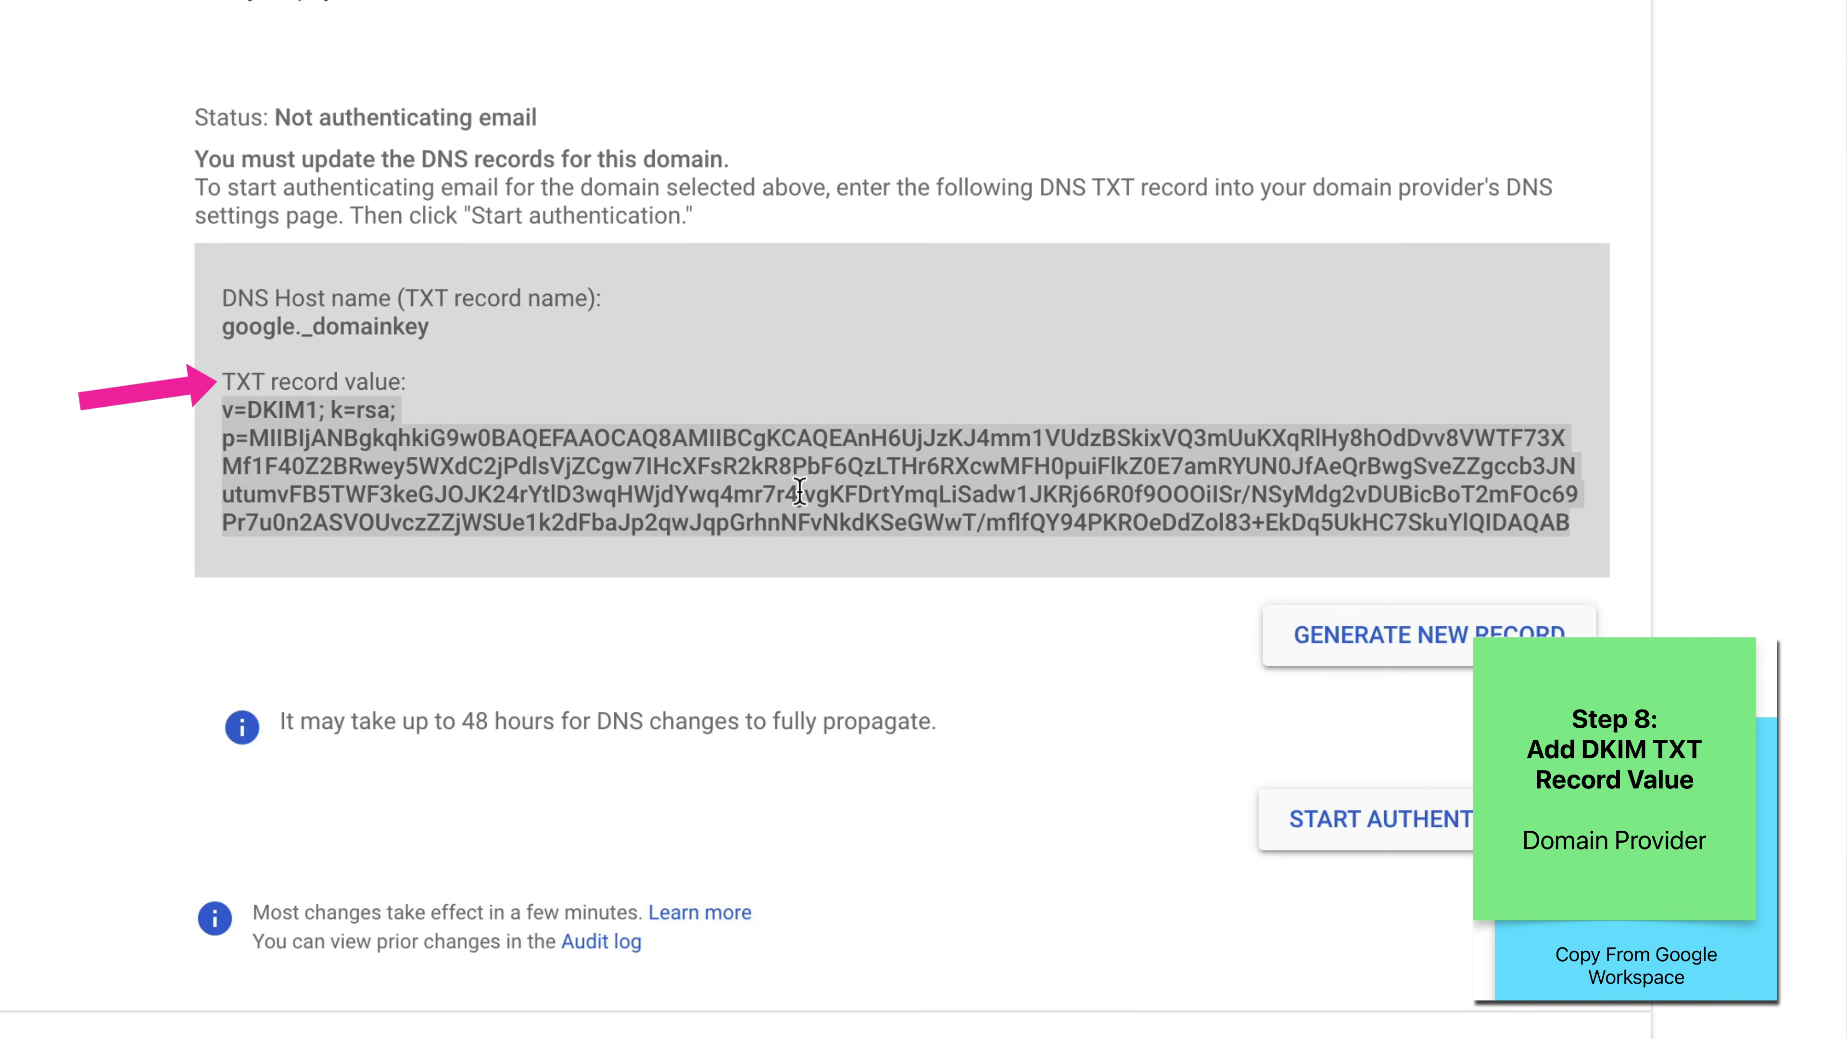
right_click(252, 405)
click(425, 465)
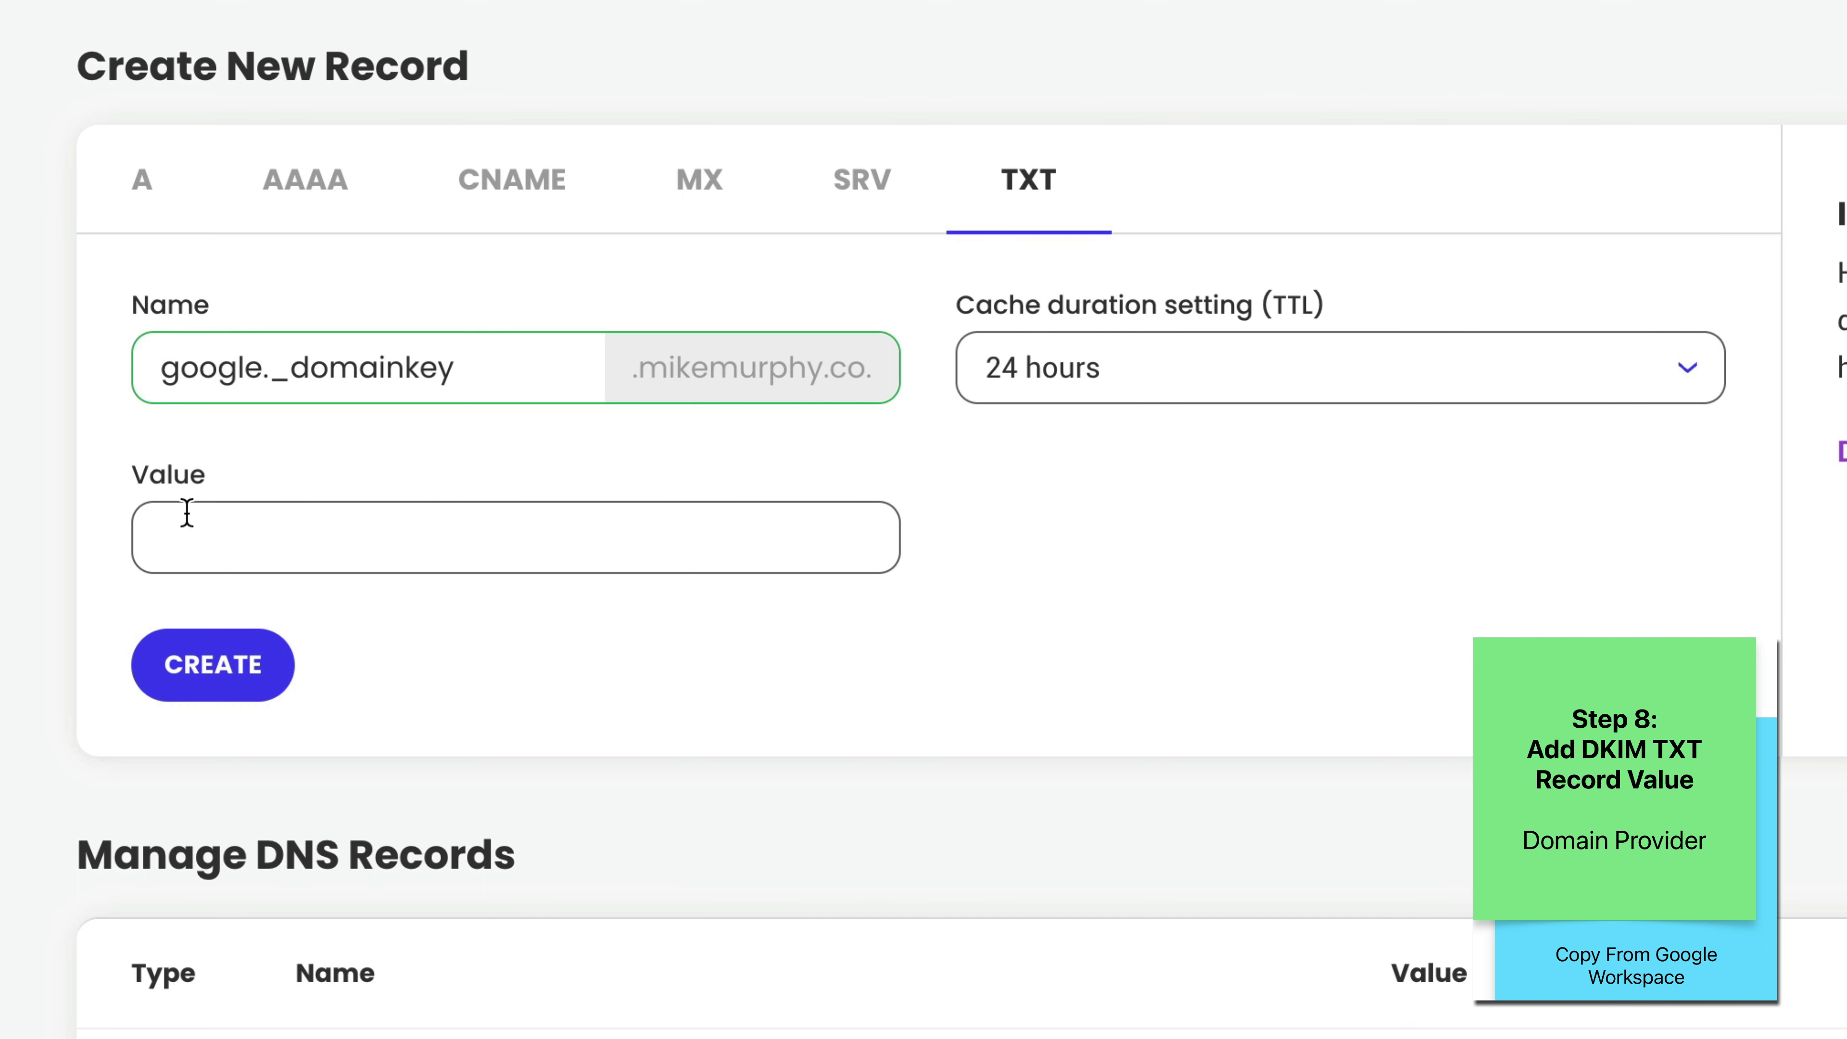
click(176, 525)
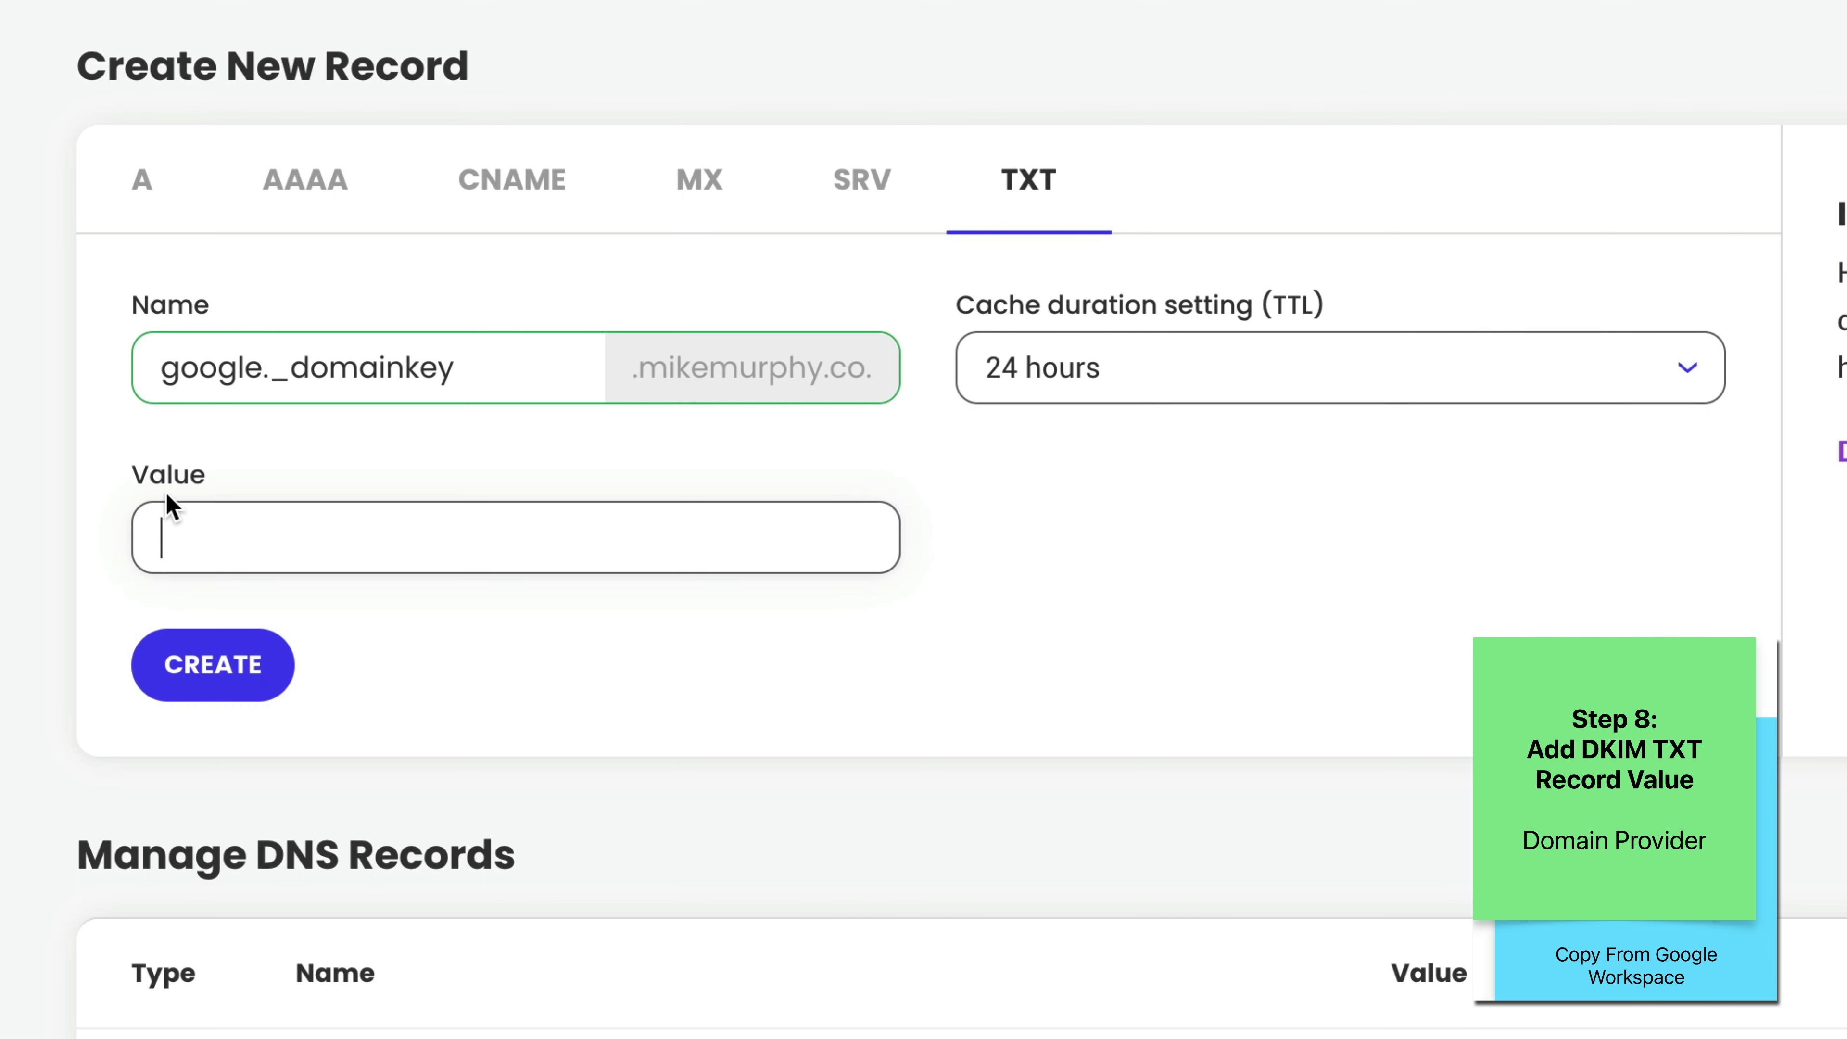
key(ctrl+v)
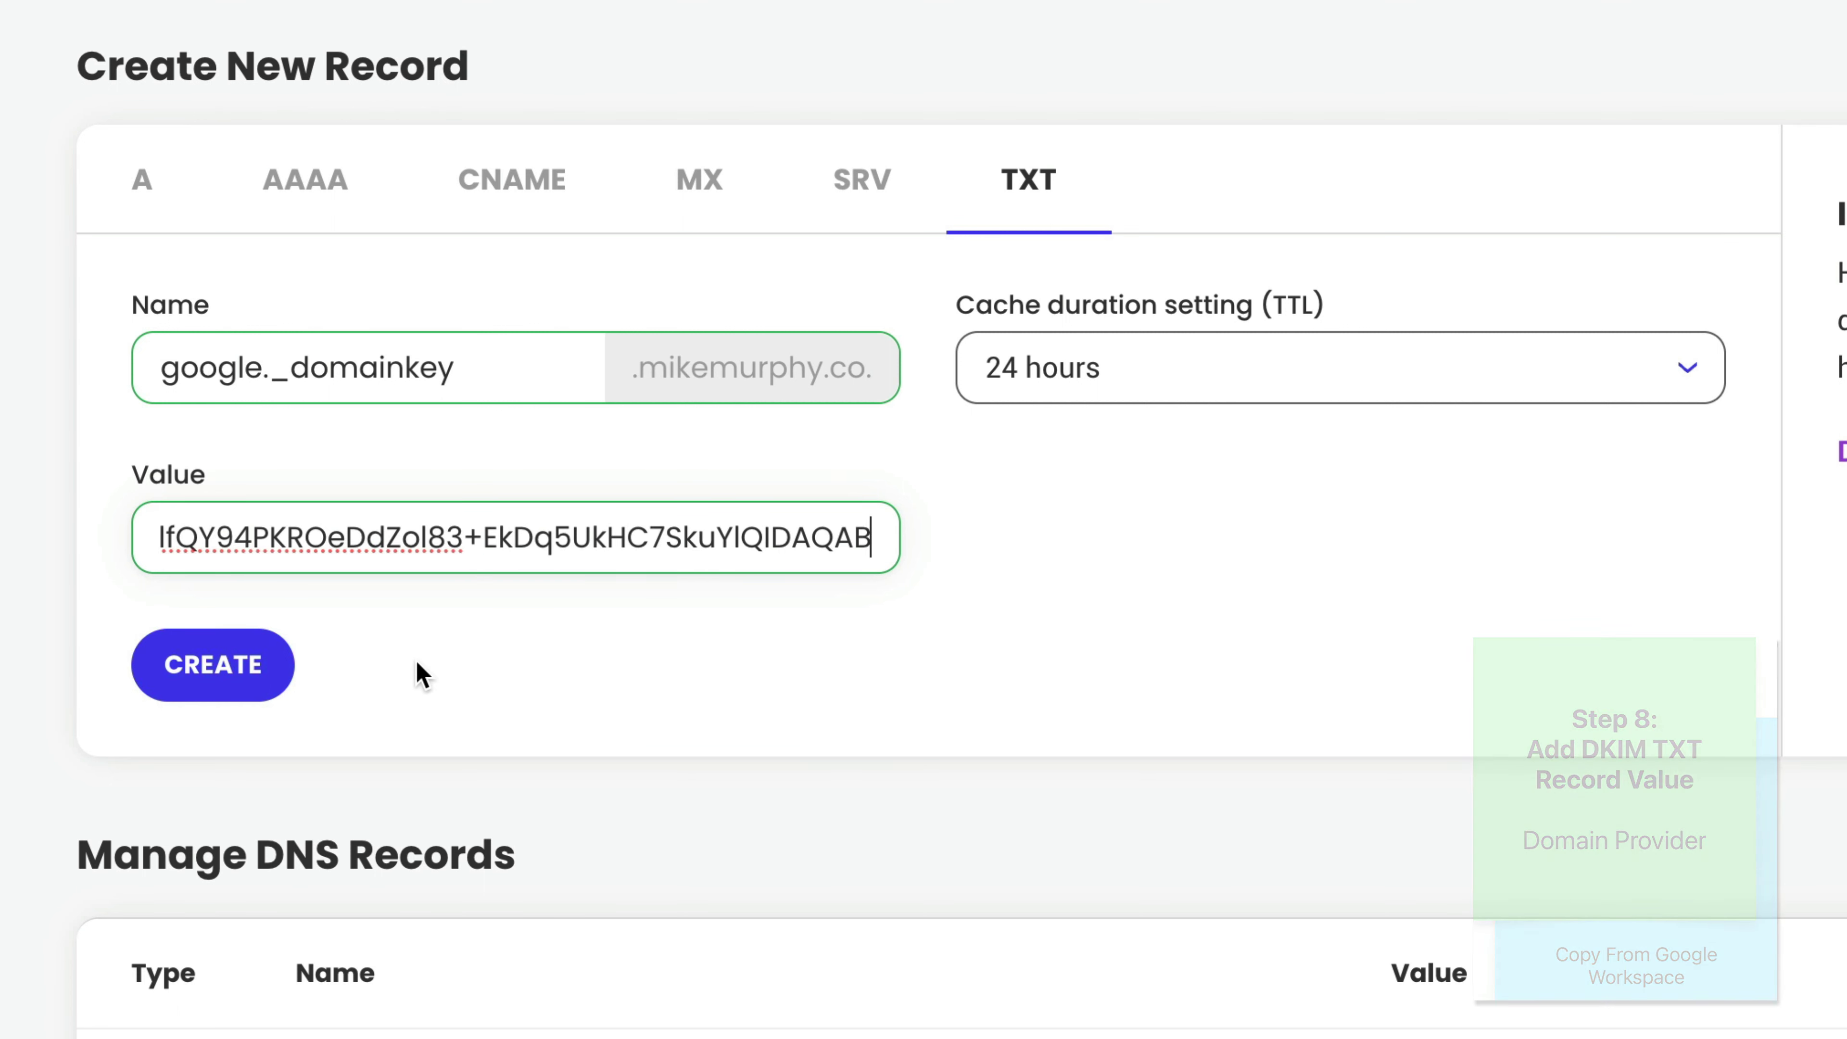
click(269, 688)
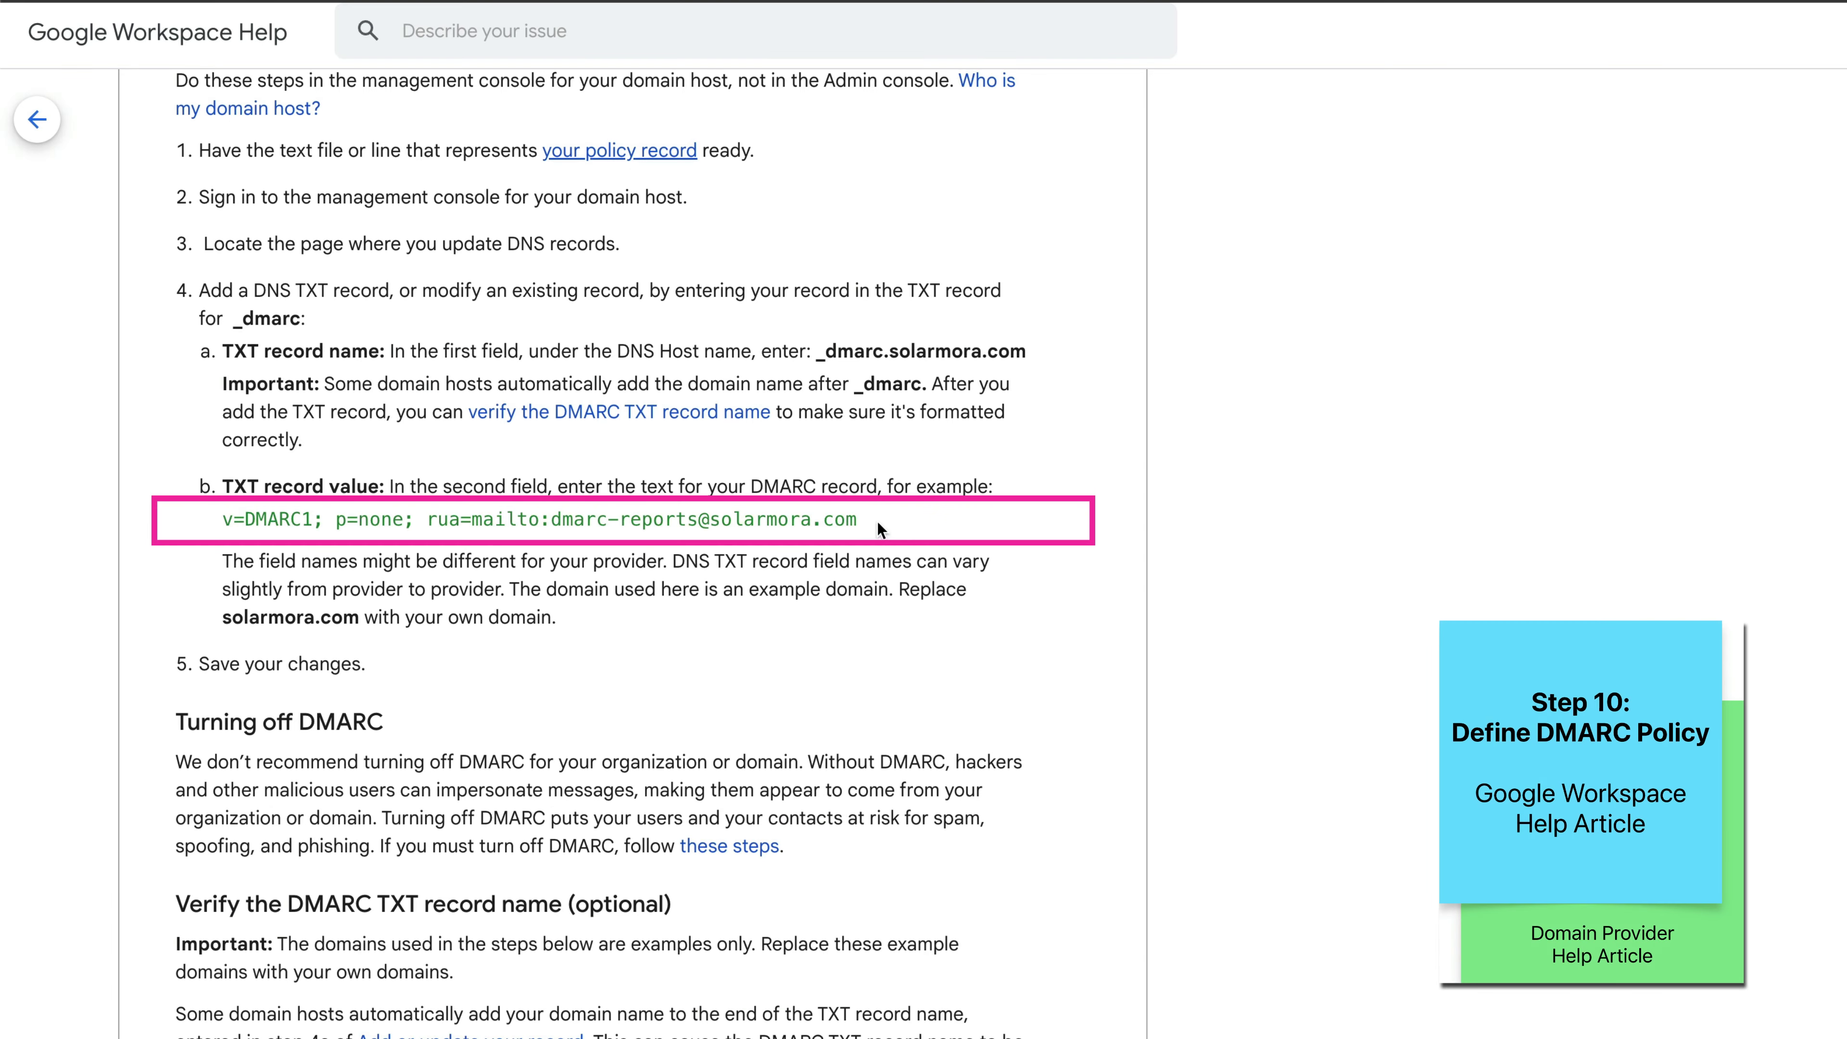
Using the DMARC examples in the help articles, fill the _dmarc TXT record's value with v=DMARC1; p=none; rua=mailto: and the placeholder address.
drag(877, 521, 223, 518)
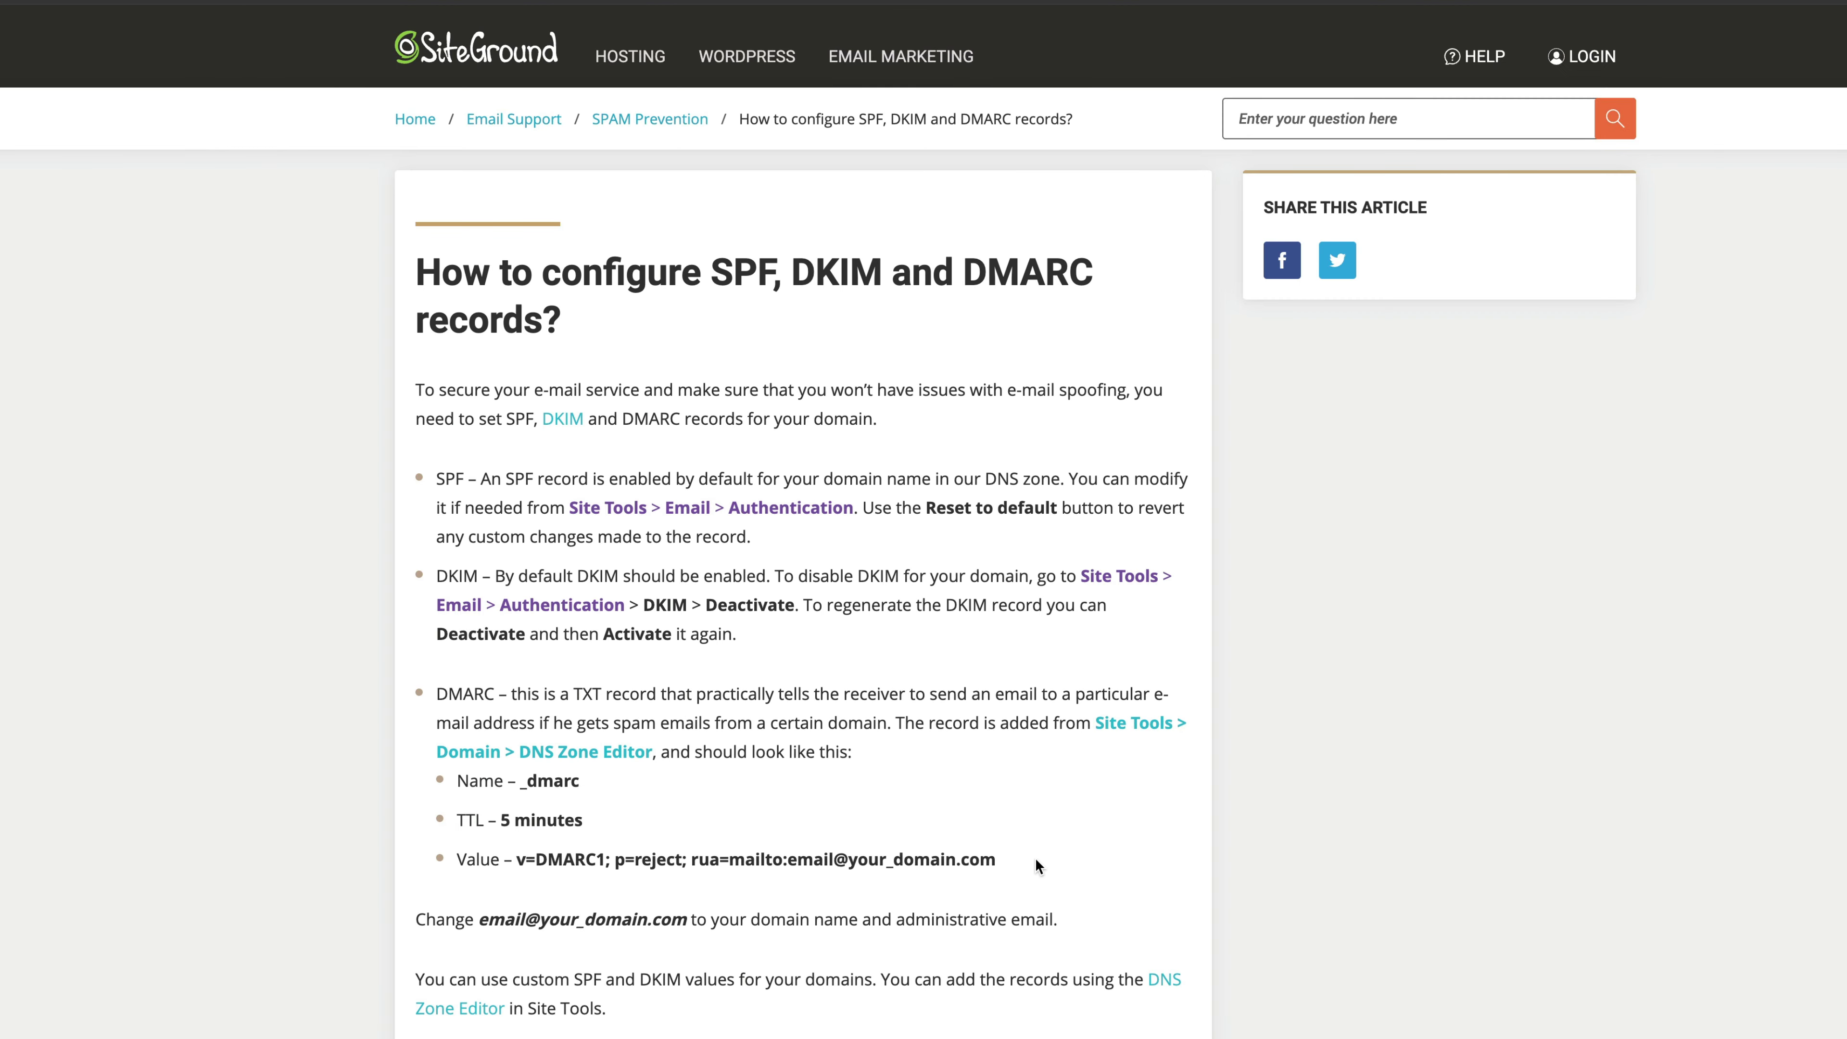
drag(1035, 857, 912, 860)
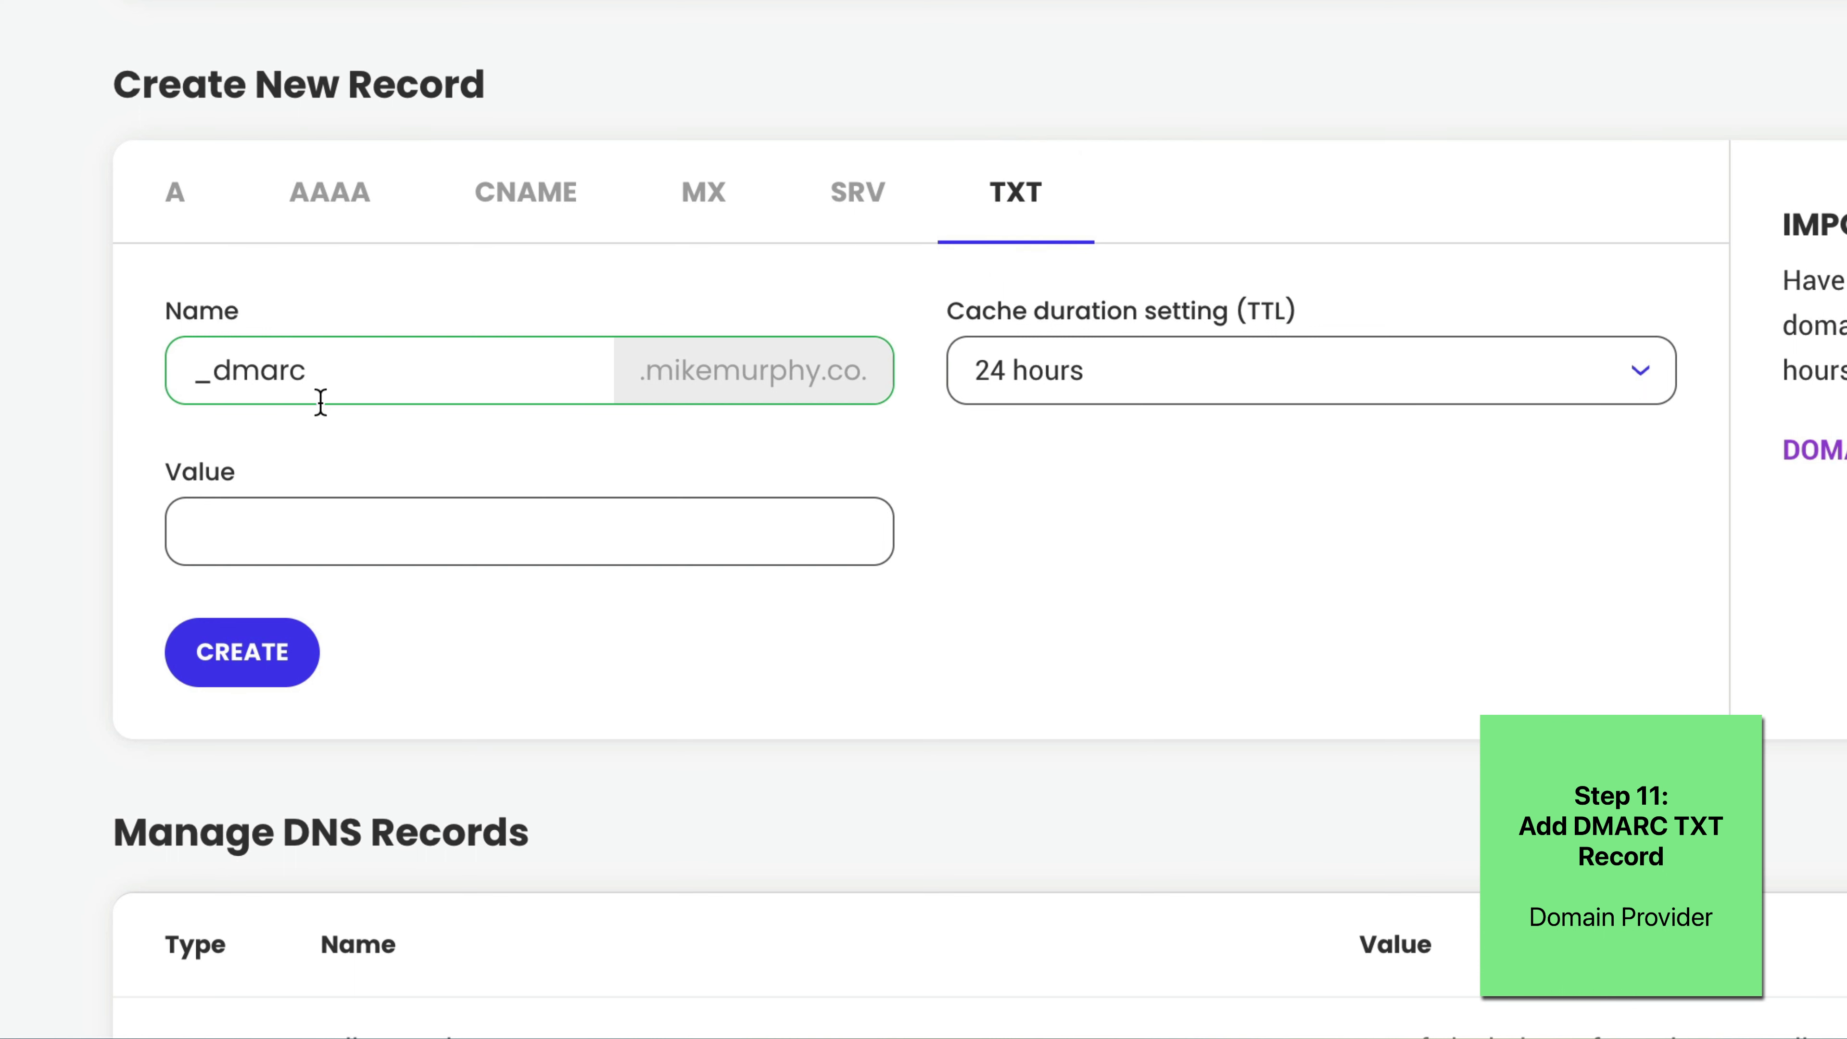
click(232, 519)
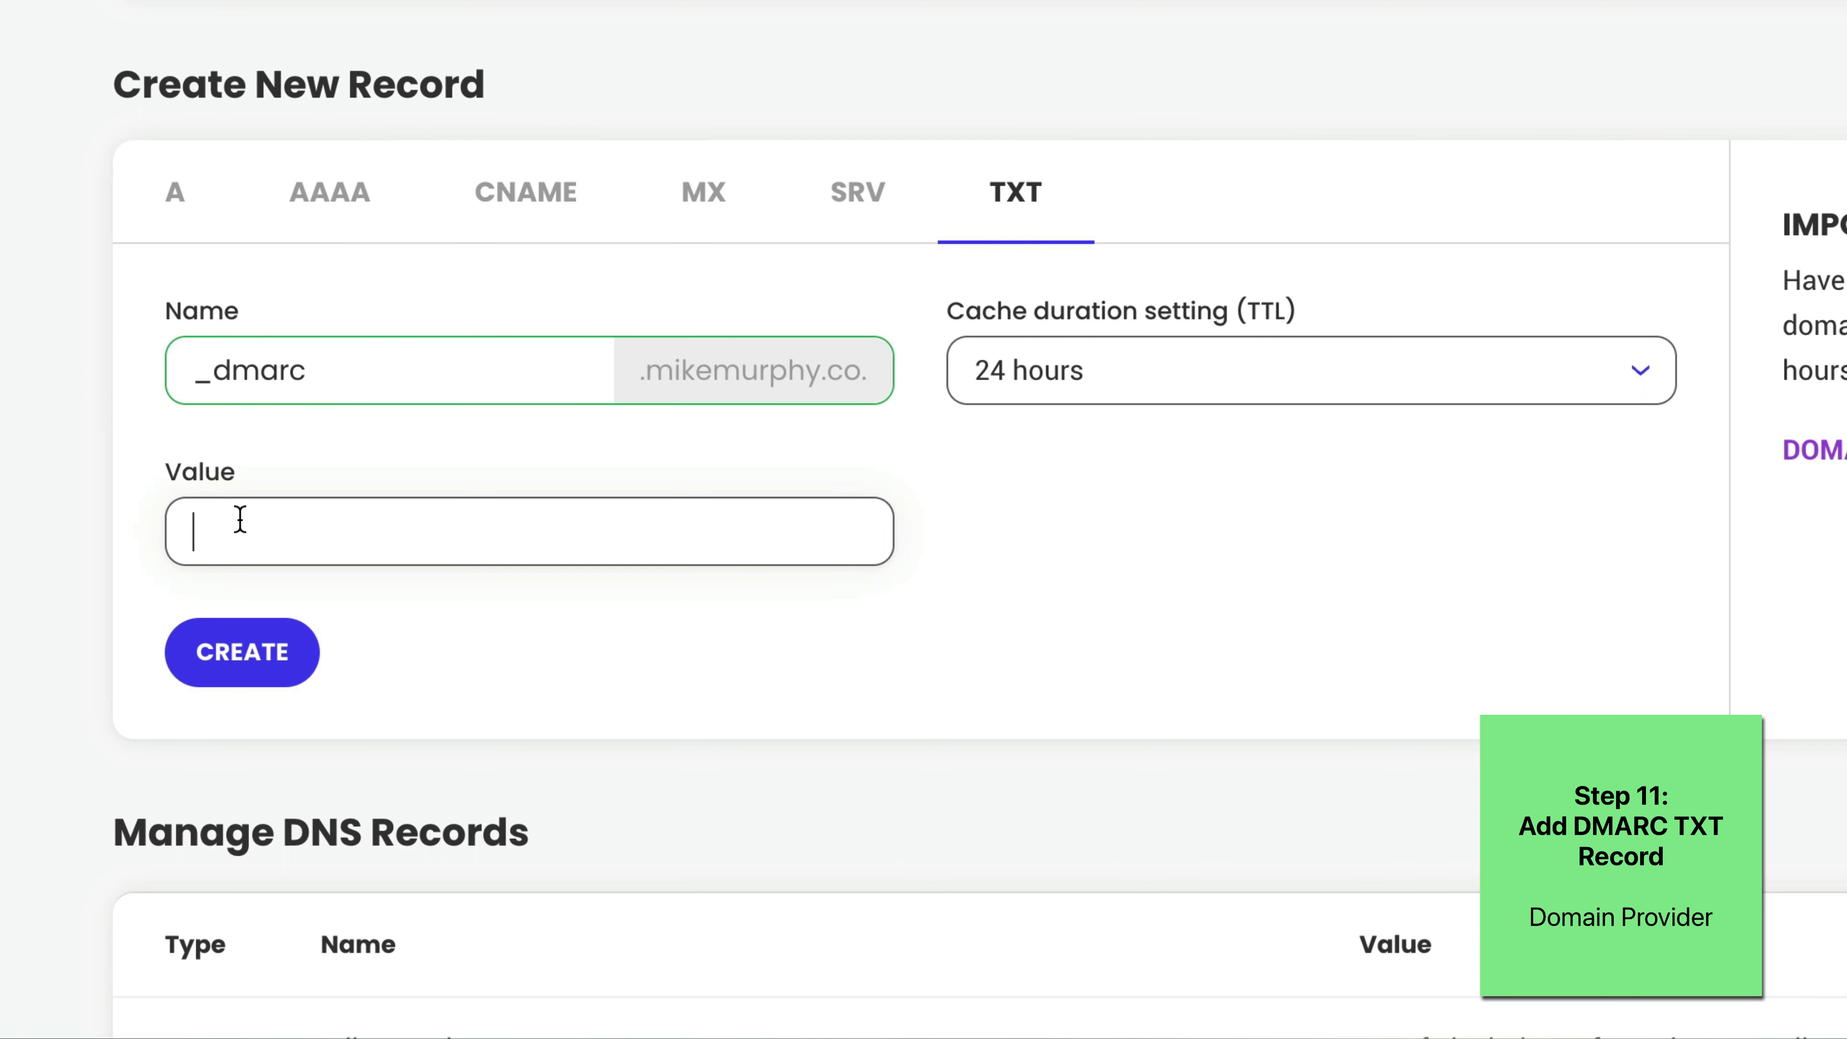
key(ctrl+v)
drag(494, 519, 99, 536)
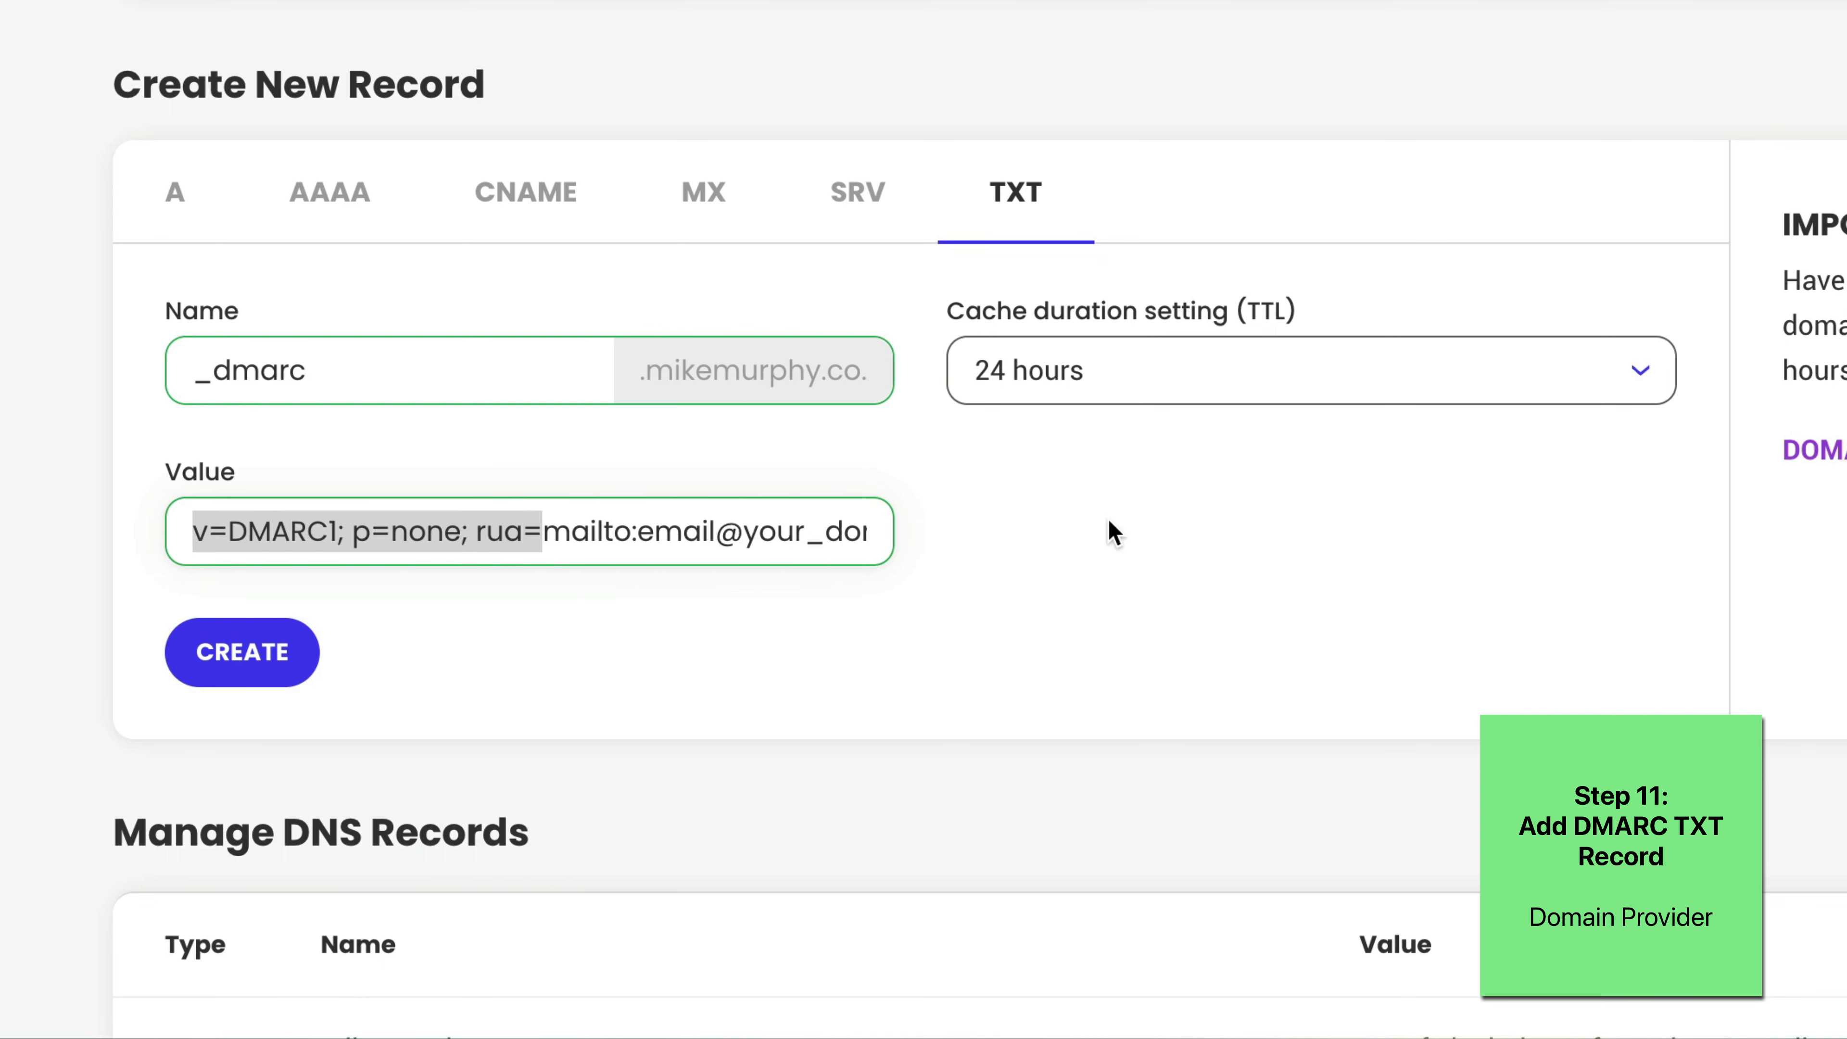
click(1120, 531)
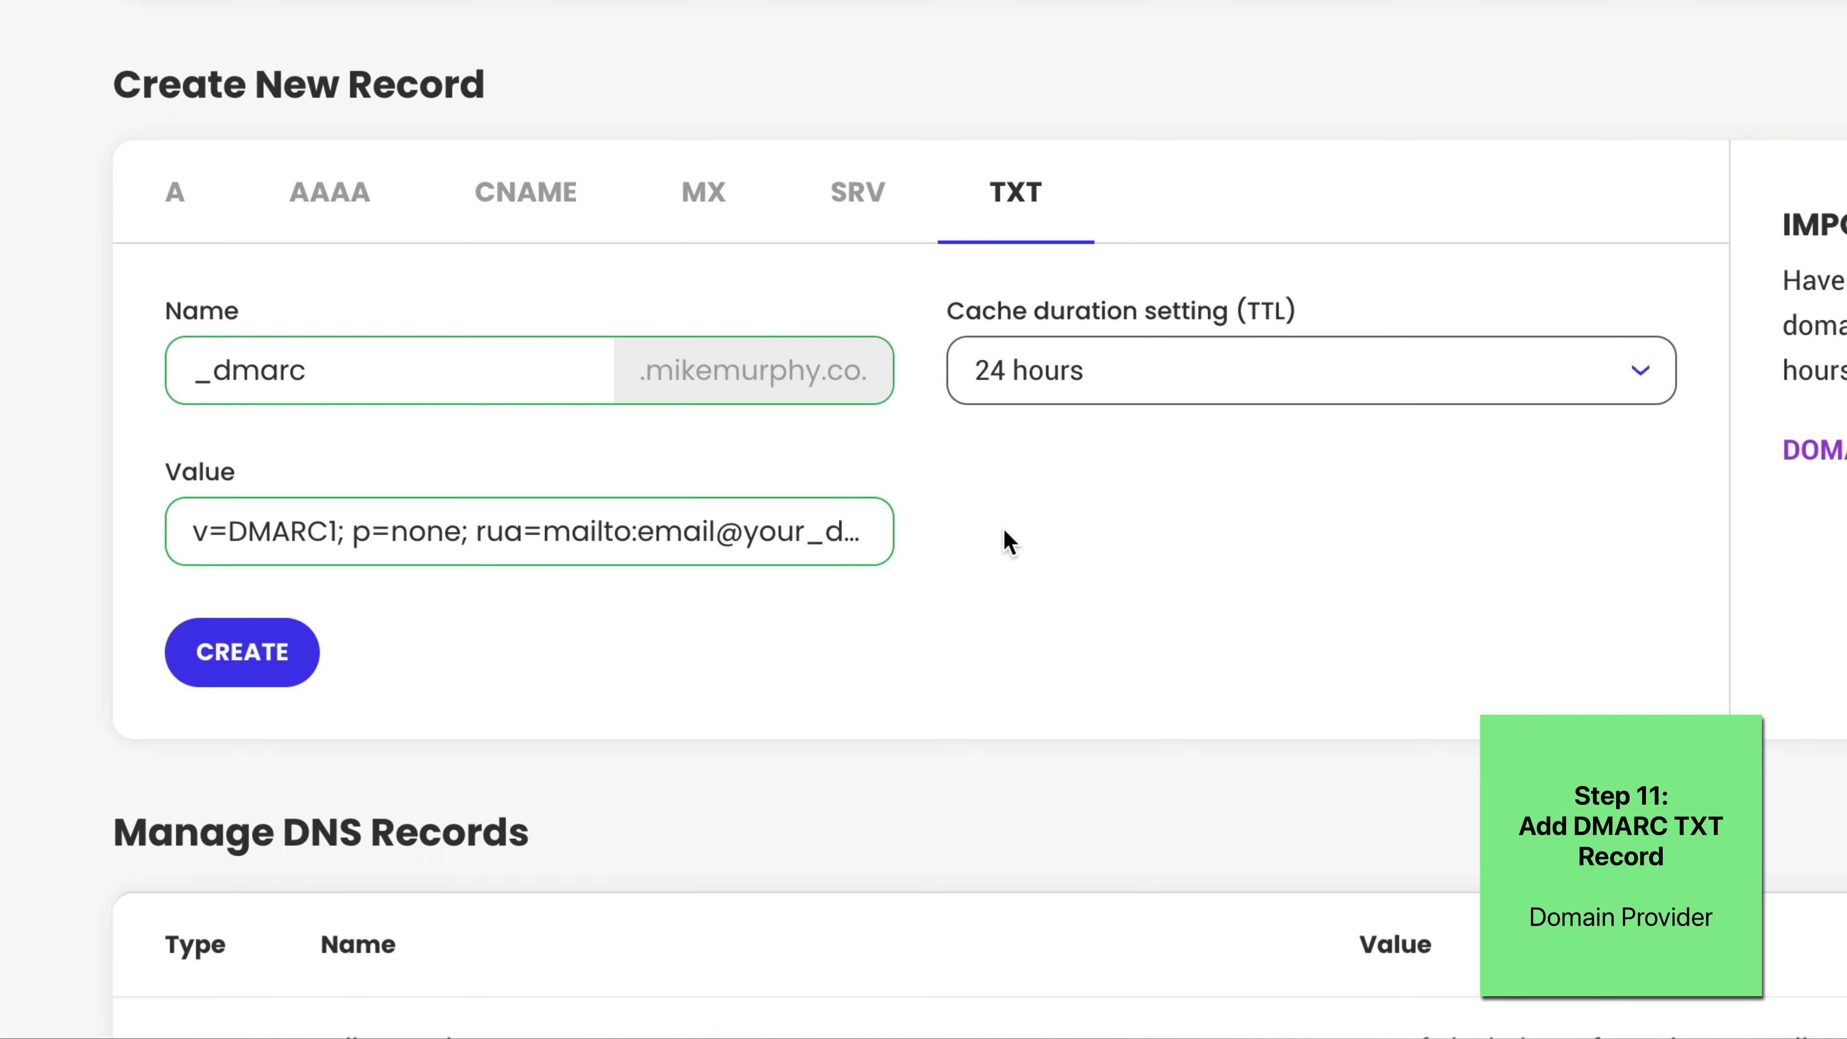
Select the placeholder report address after mailto: in the DMARC value and create the _dmarc TXT record.
click(640, 531)
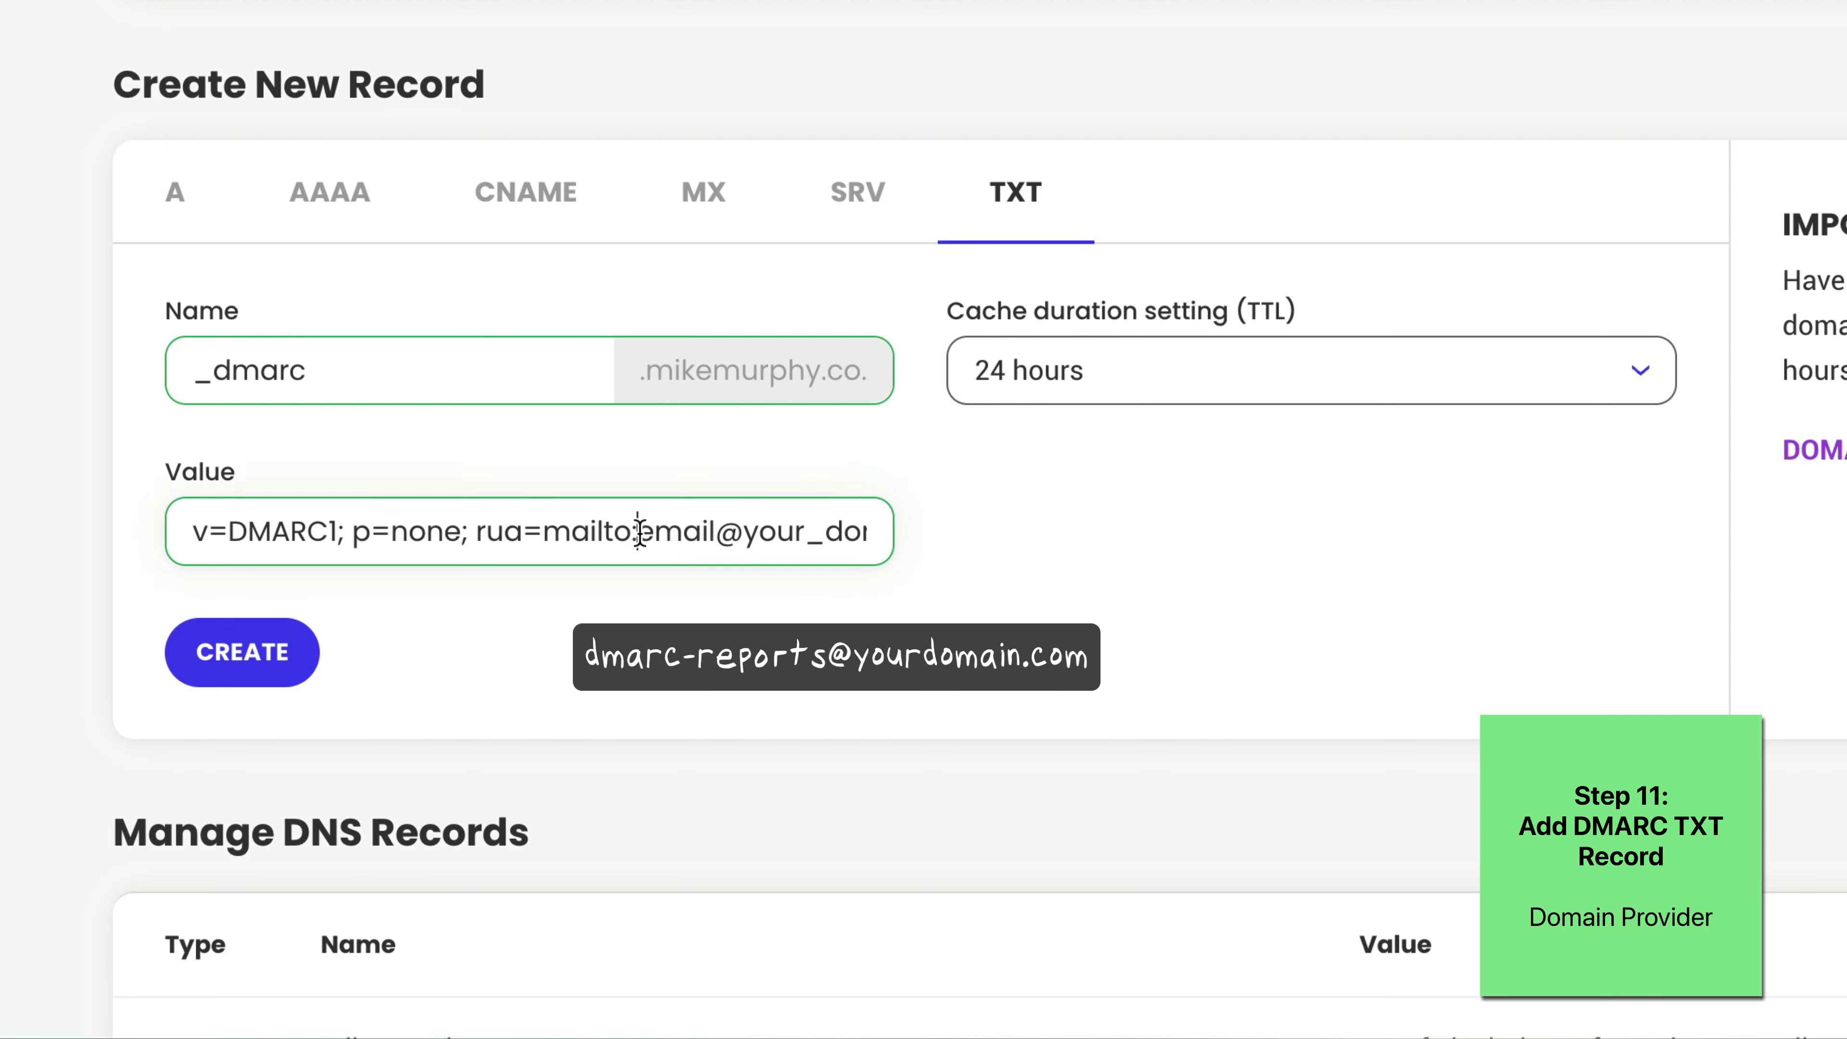
drag(640, 531, 978, 532)
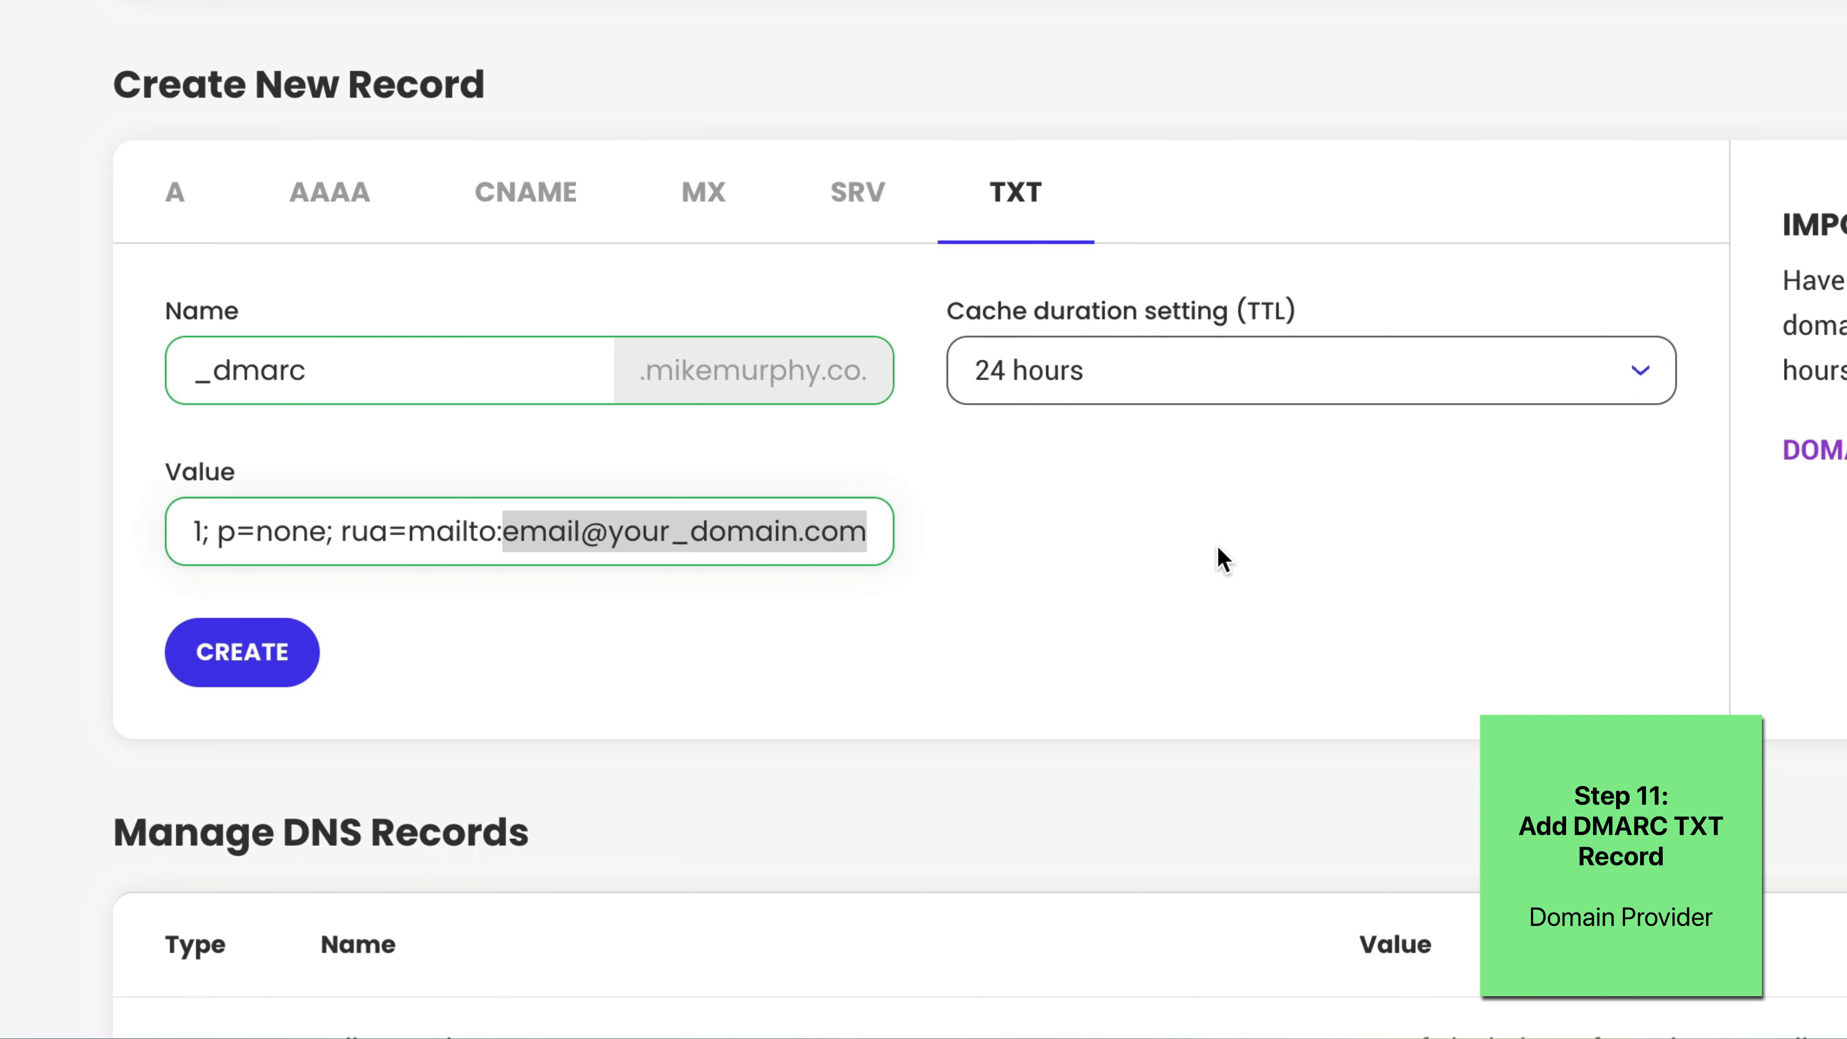
click(276, 670)
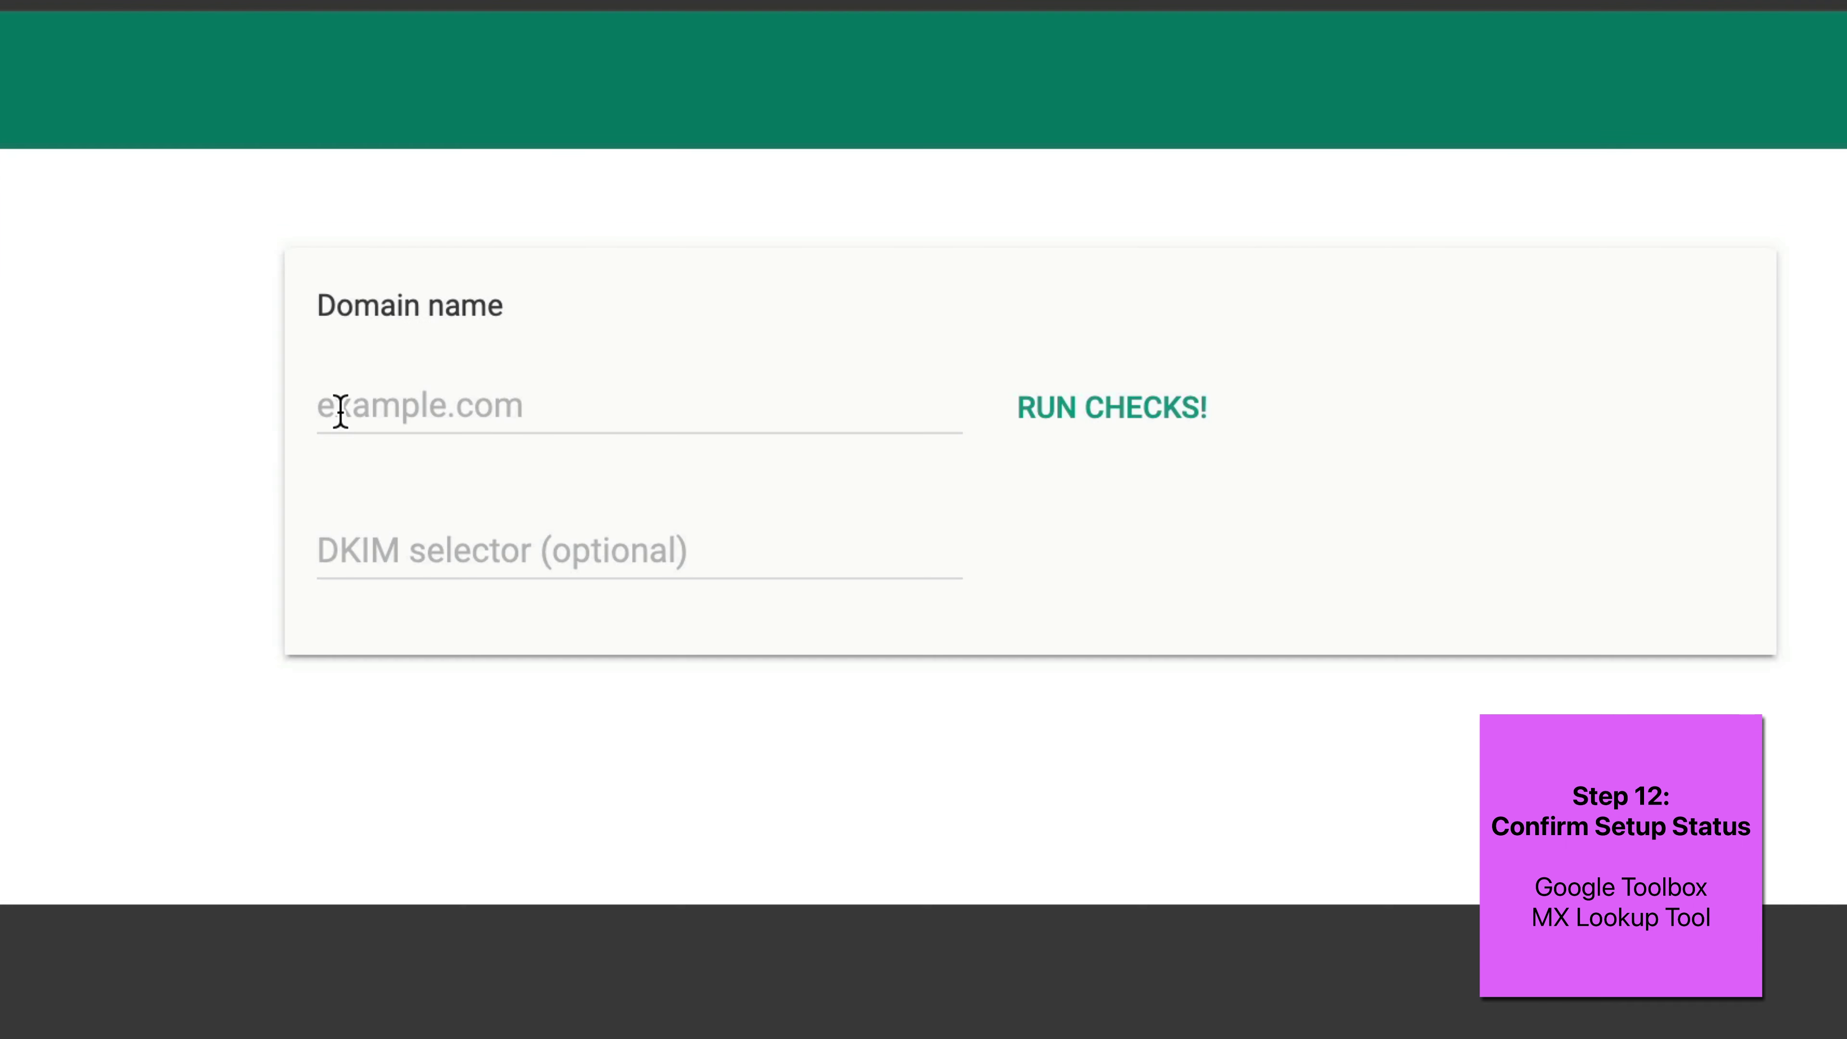
Run the Google Admin Toolbox Check MX on the domain mikemurphy.co and review its SPF, DKIM and DMARC checks.
click(684, 266)
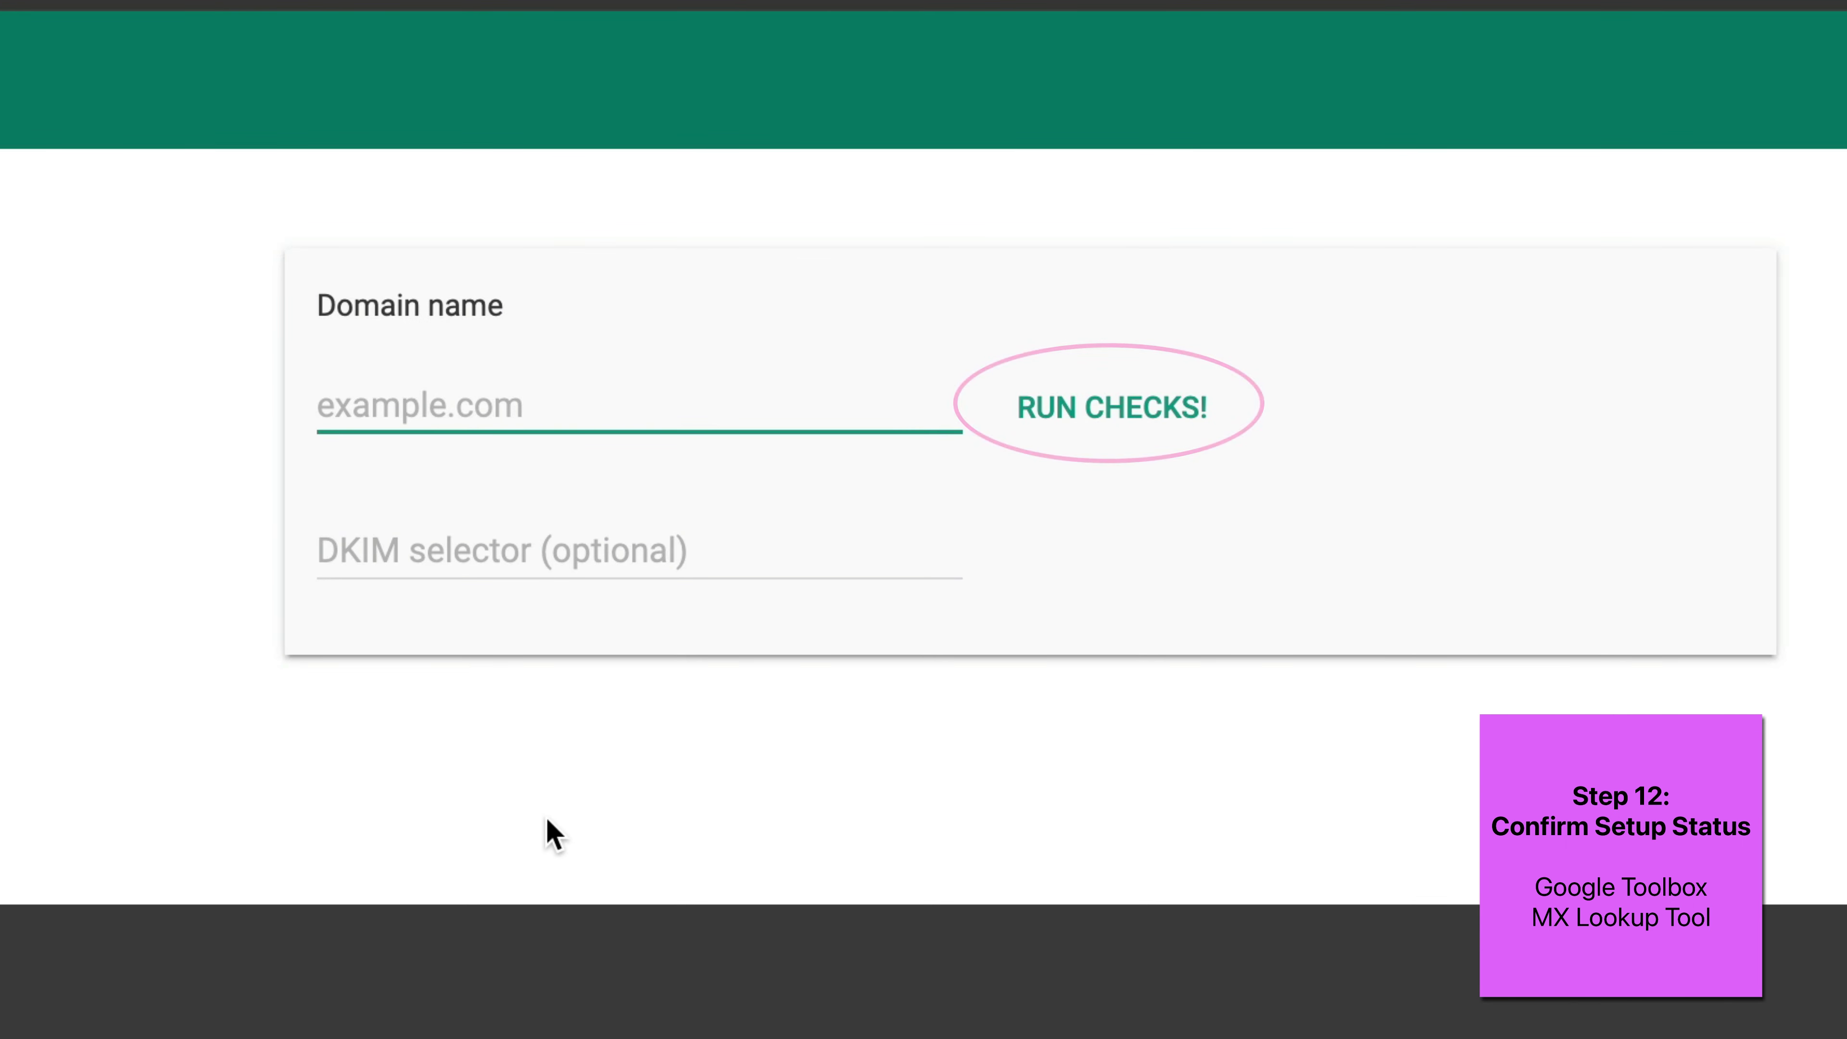
text(mikemurphy.co)
click(728, 1036)
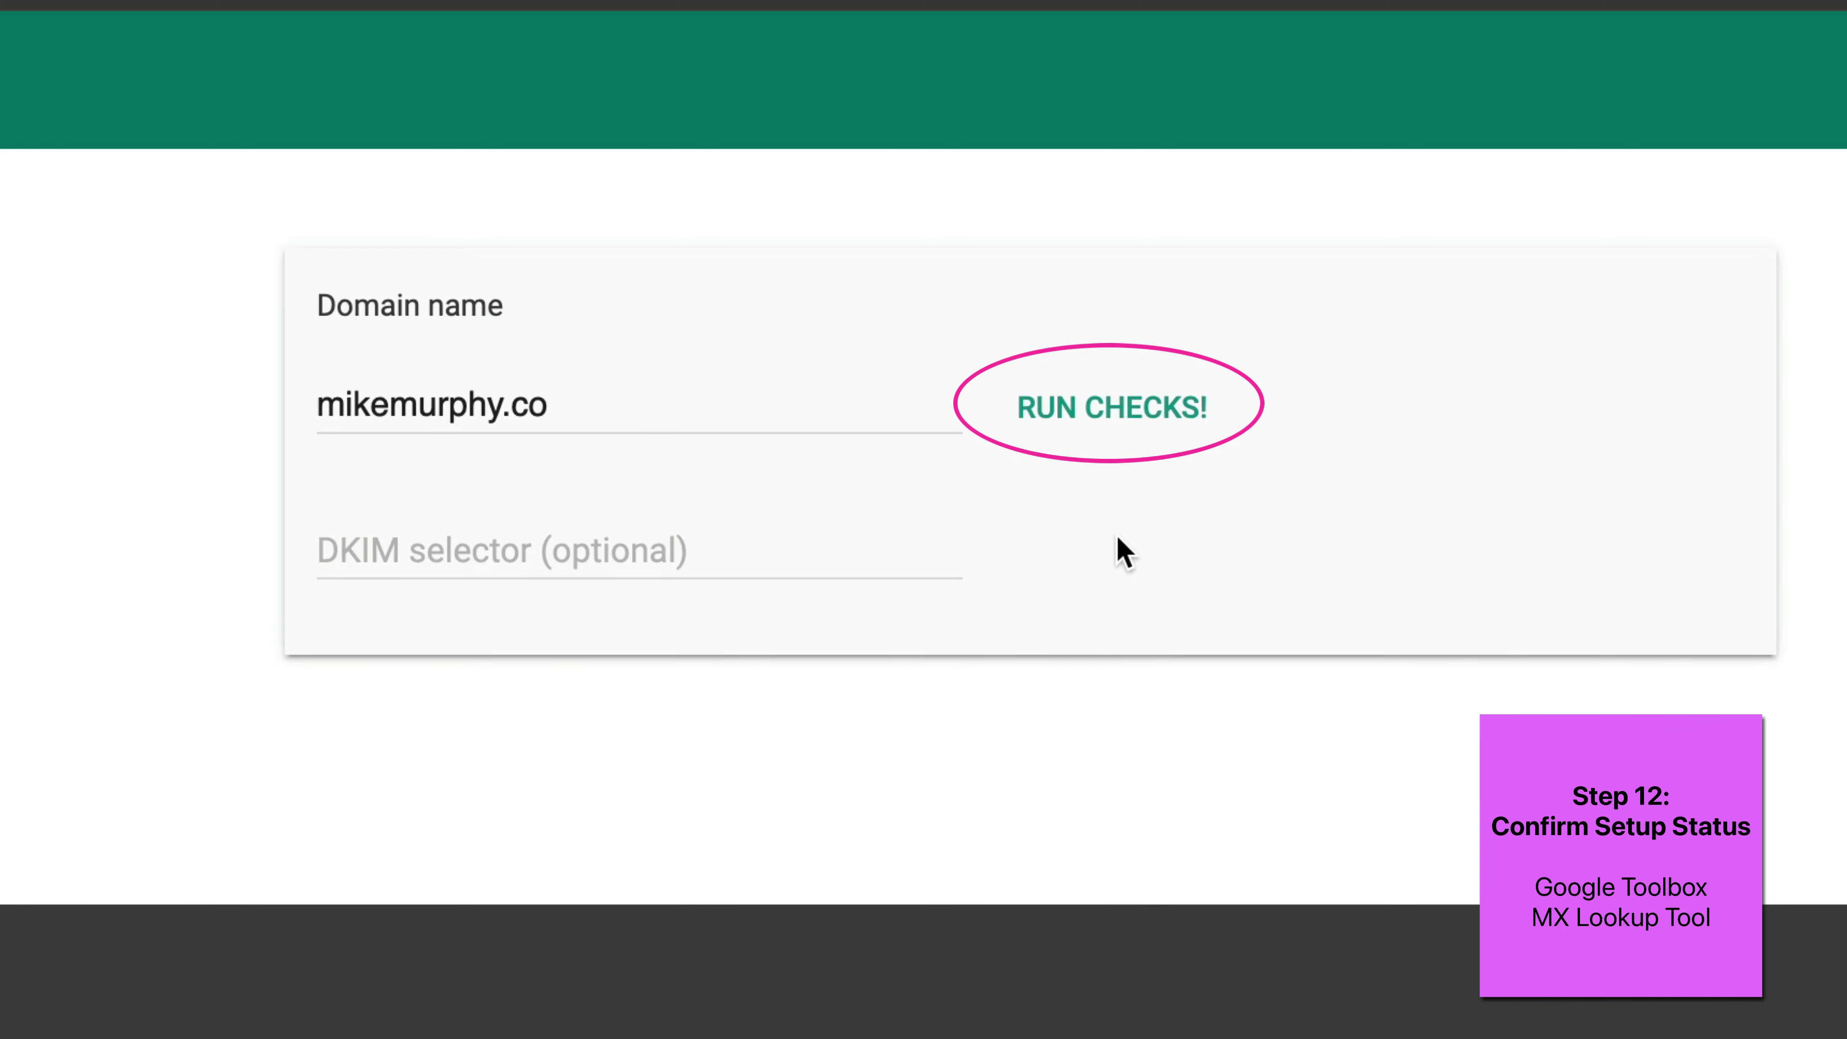
click(1125, 428)
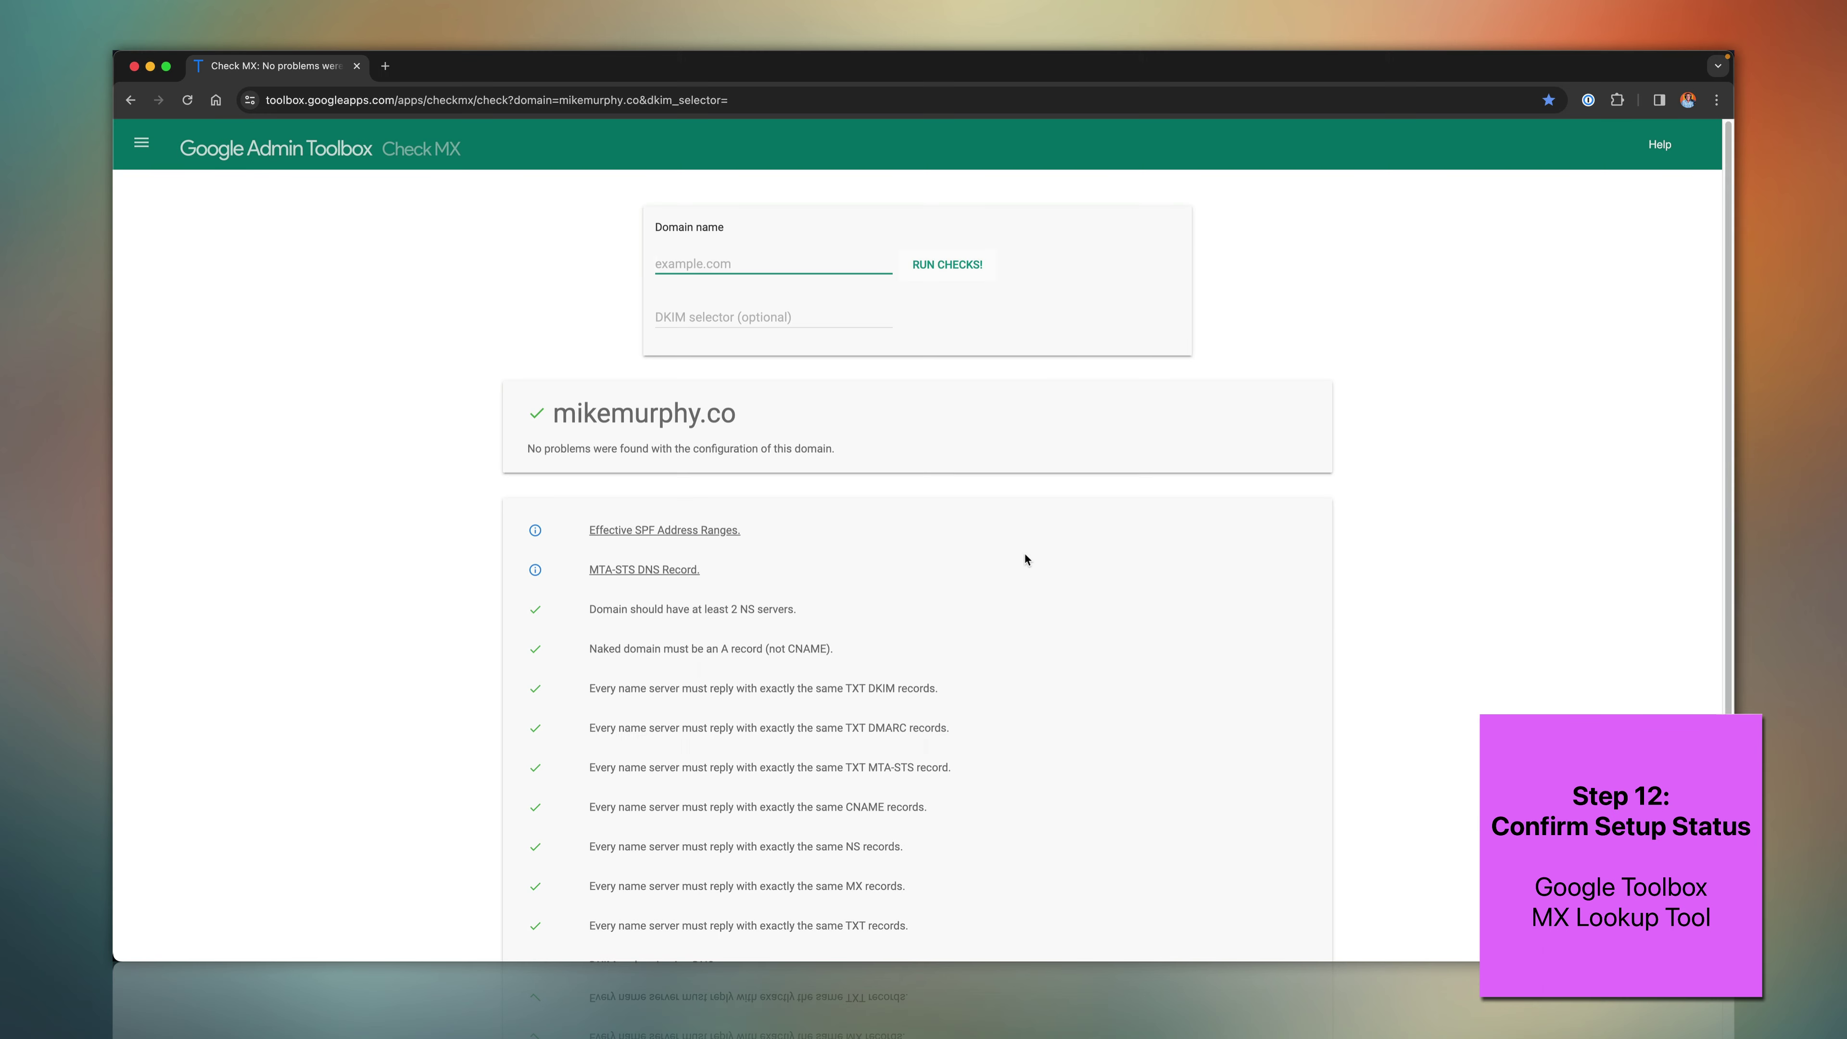
scroll(897, 570, down, 5)
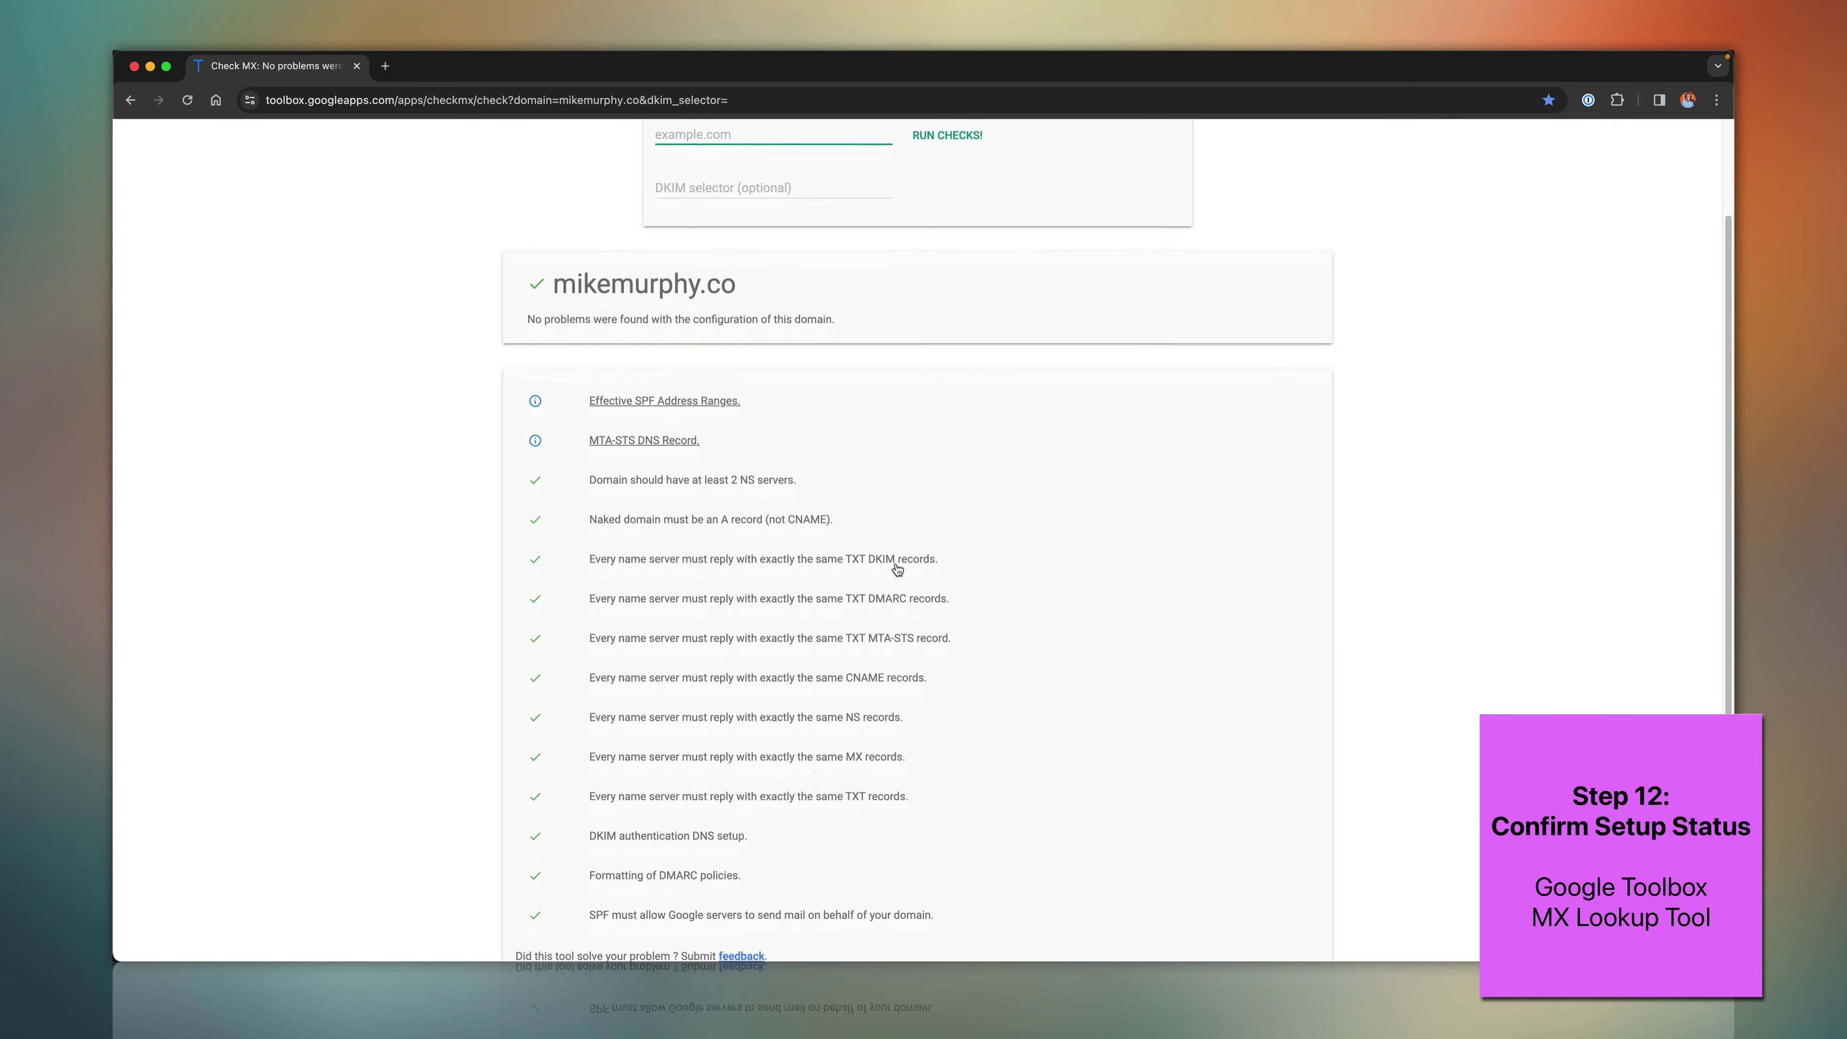